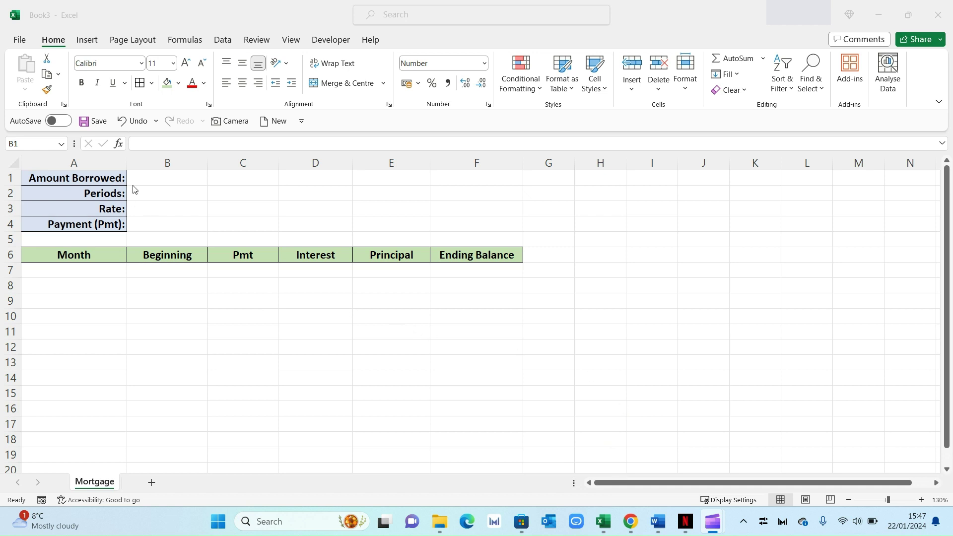
Step: Enter 250,000 in B1 as currency with no decimals, showing £250,000
{"action": "left_click", "coordinate": [179, 179]}
{"action": "type", "text": "250,000"}
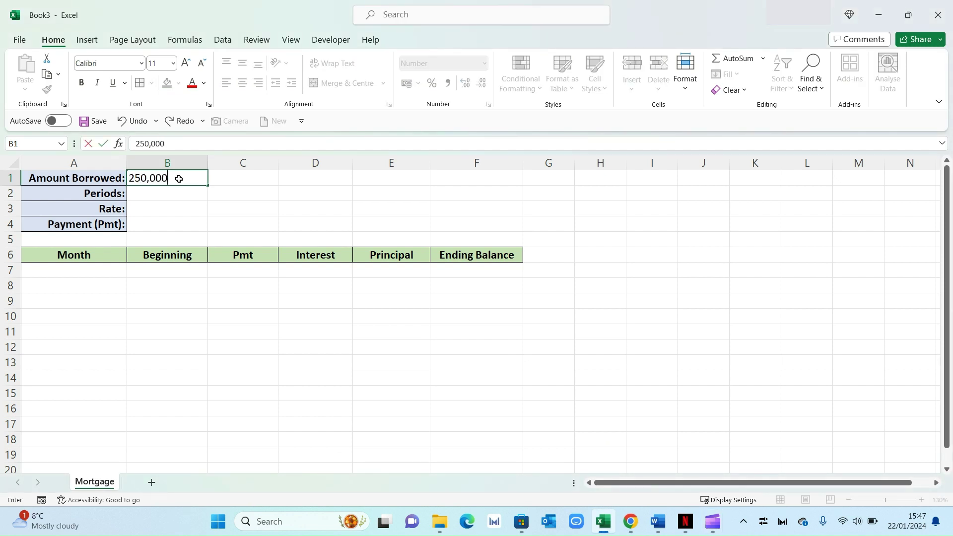
{"action": "left_click", "coordinate": [181, 179]}
{"action": "left_click", "coordinate": [485, 63]}
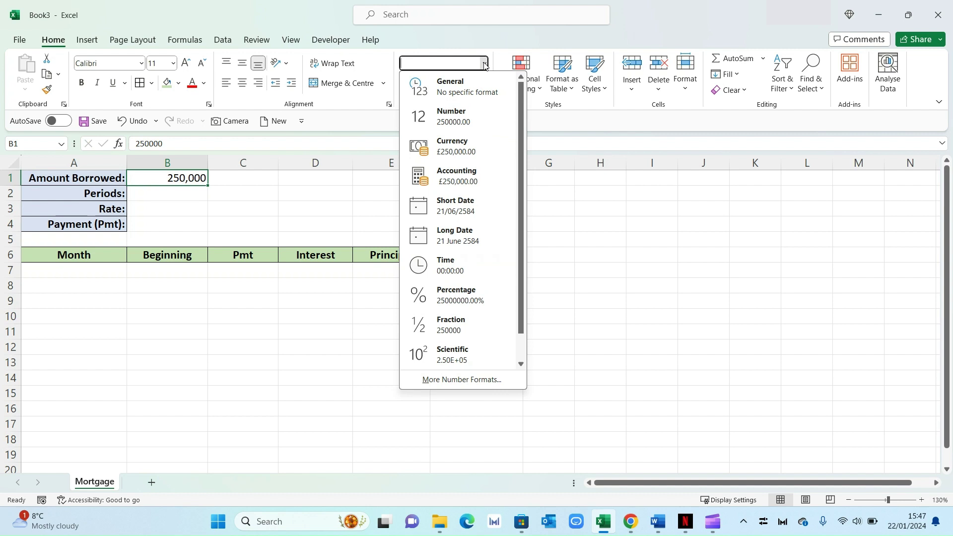
{"action": "left_click", "coordinate": [442, 144]}
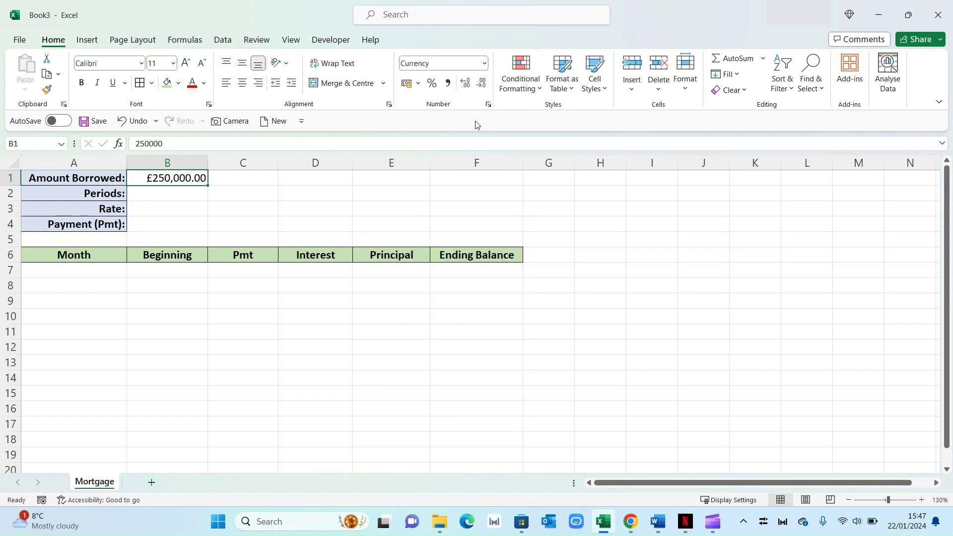
{"action": "left_click", "coordinate": [482, 86]}
{"action": "left_click", "coordinate": [481, 85]}
{"action": "left_click", "coordinate": [191, 194]}
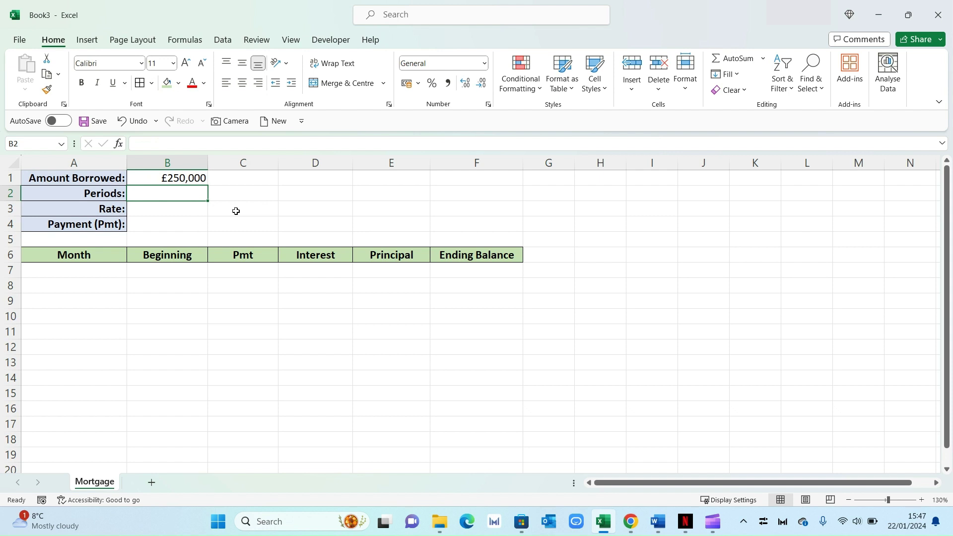
Step: Enter =25*12 (300) for Periods in B2 and =0.05/12 for the monthly Rate in B3
{"action": "type", "text": "="}
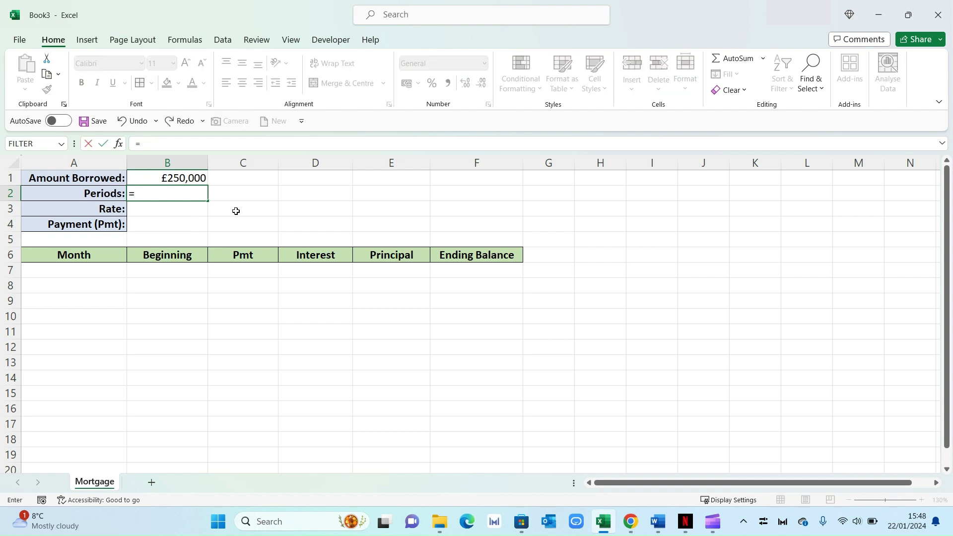
{"action": "type", "text": "25*12"}
{"action": "key", "text": "Return"}
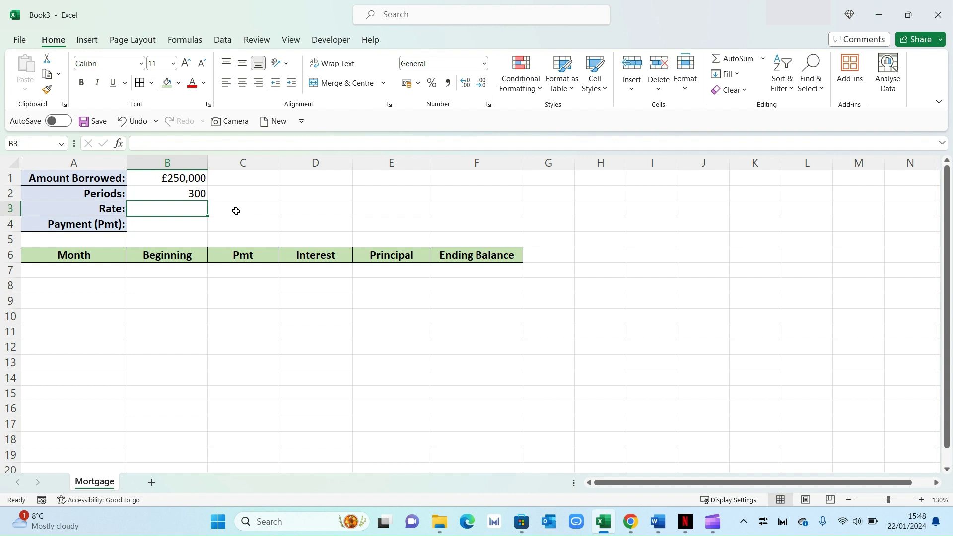
{"action": "type", "text": "="}
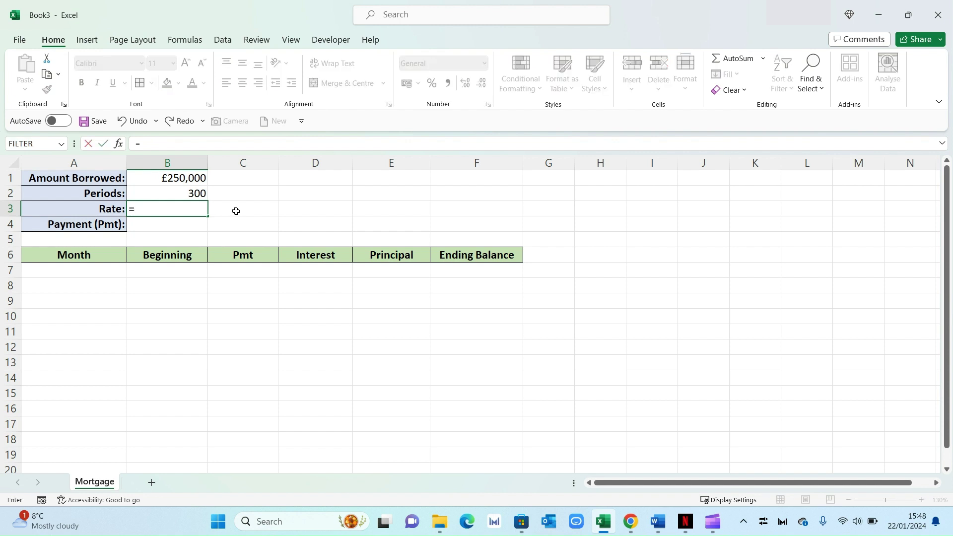
{"action": "type", "text": "0.05/12"}
{"action": "key", "text": "Return"}
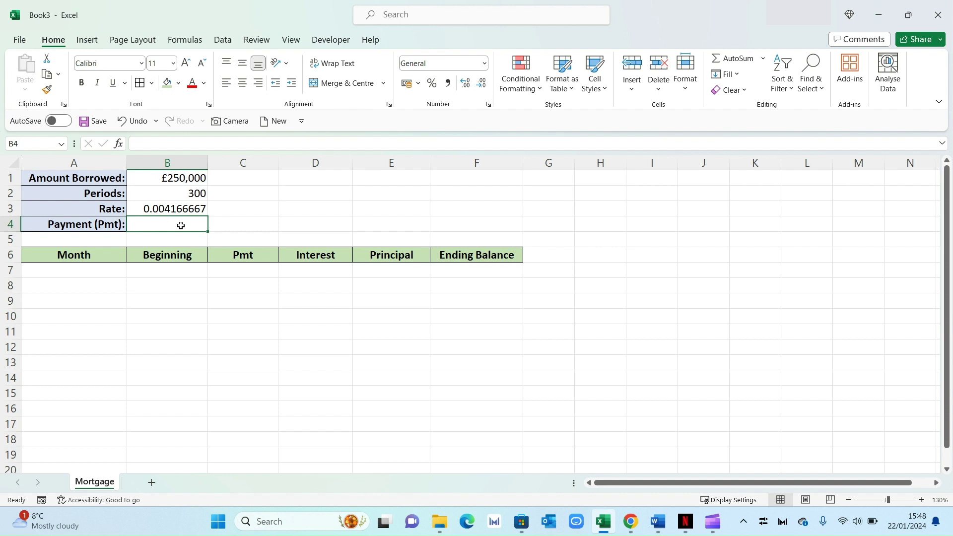
Step: Enter =PMT(B3,B2,-B1,0) in B4 for a £1,461.48 monthly payment
{"action": "type", "text": "="}
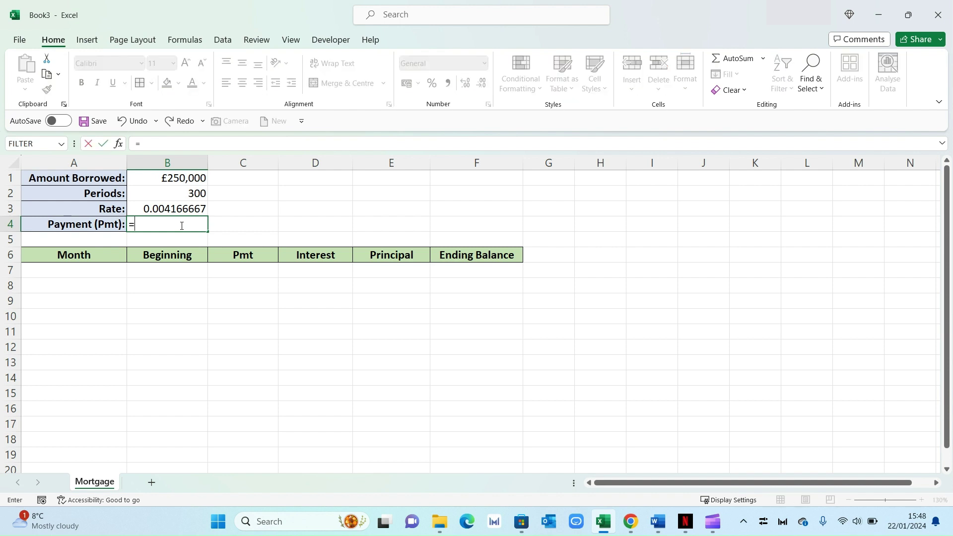
{"action": "type", "text": "pmt("}
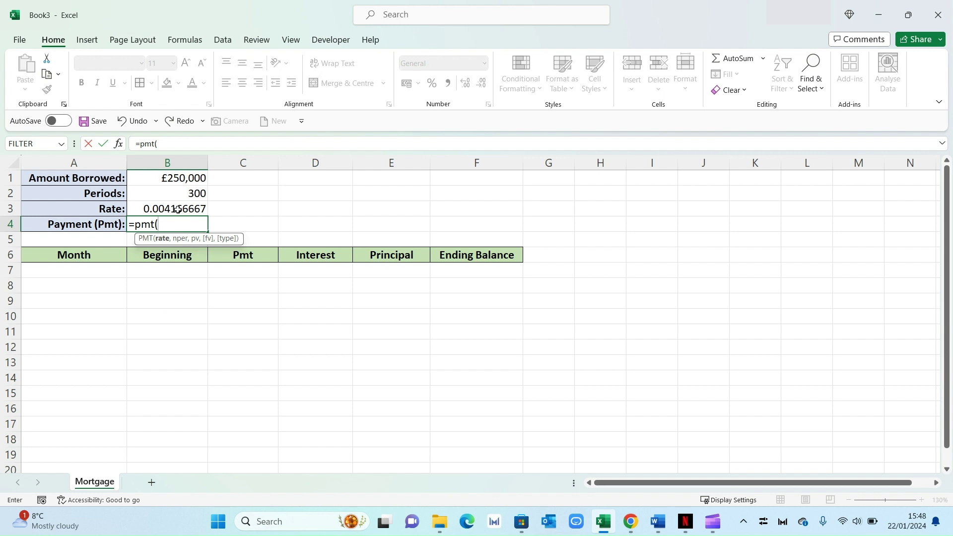
{"action": "left_click", "coordinate": [180, 209]}
{"action": "type", "text": ","}
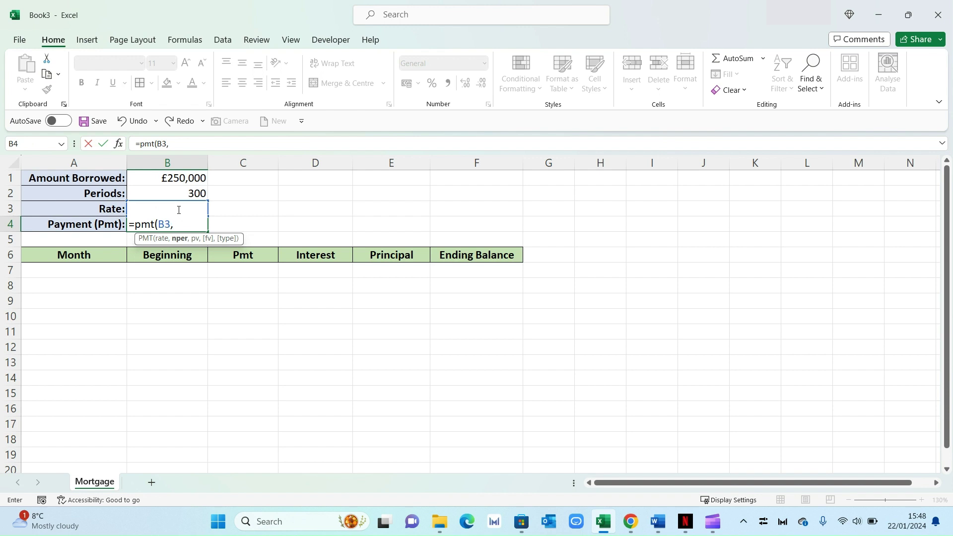
{"action": "left_click", "coordinate": [195, 193]}
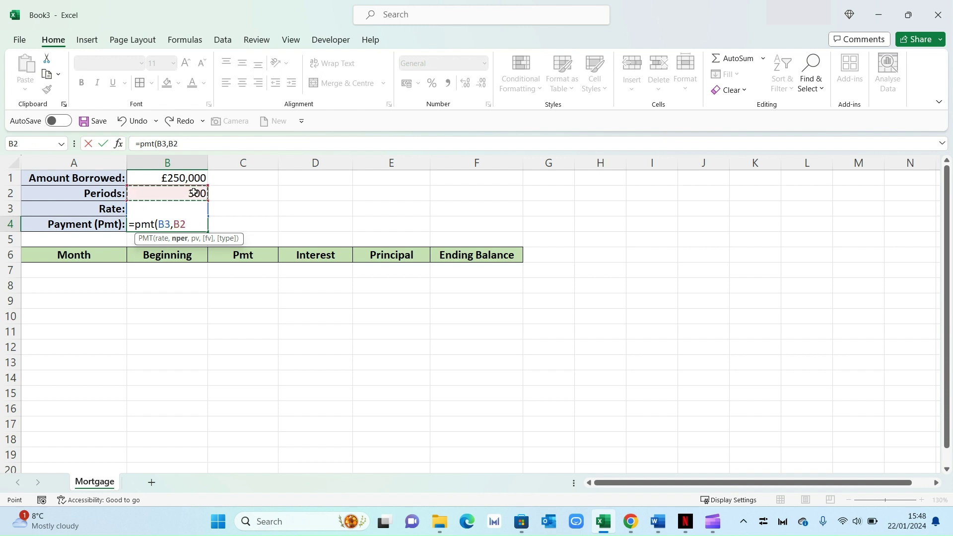
{"action": "type", "text": ",-"}
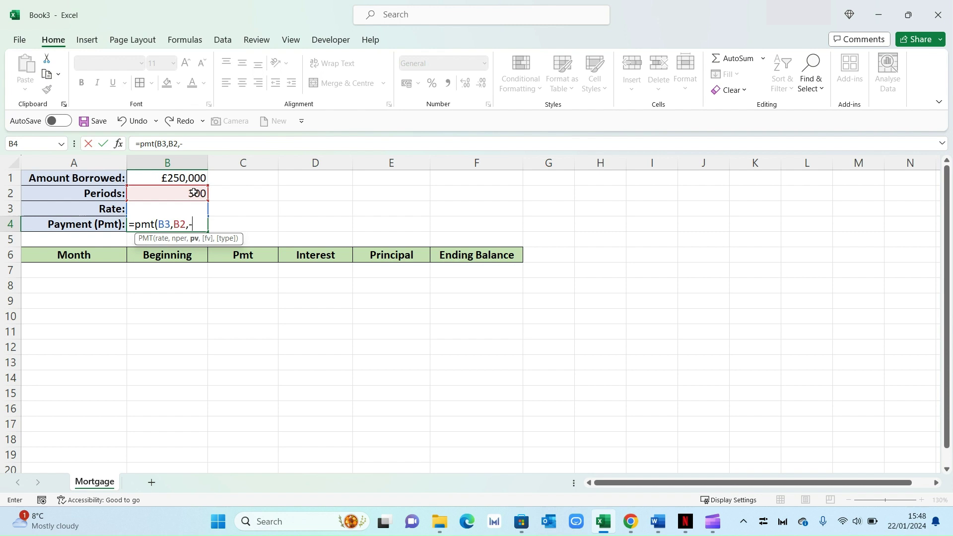
{"action": "left_click", "coordinate": [197, 178]}
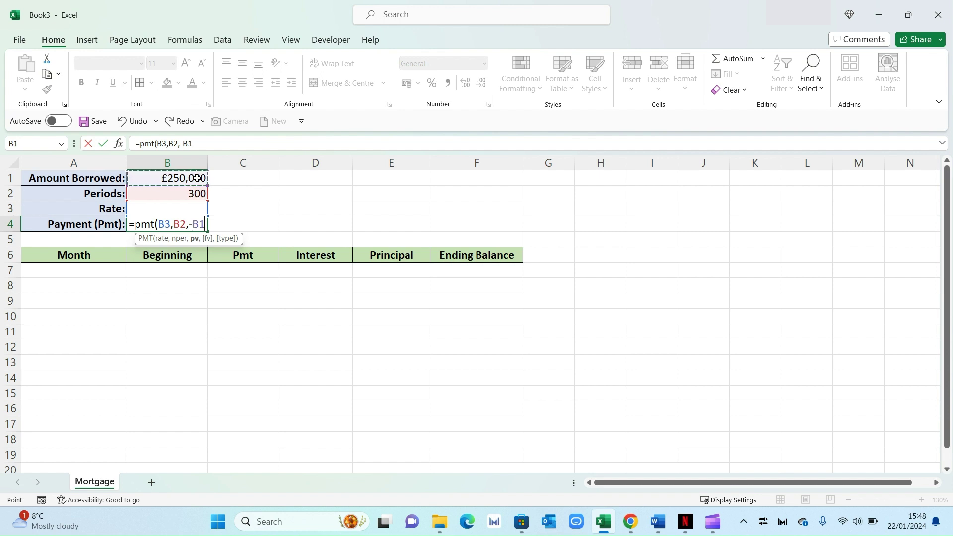
{"action": "type", "text": ",0"}
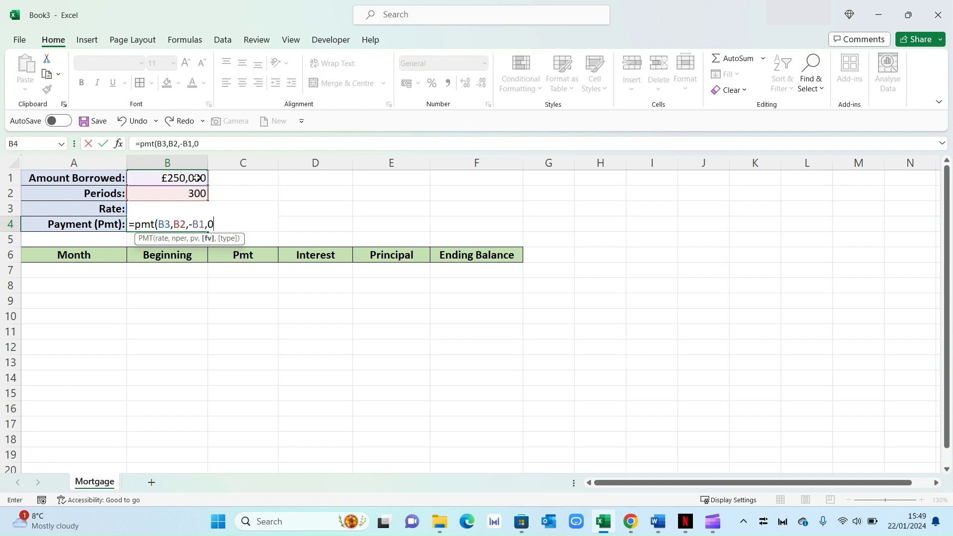
{"action": "type", "text": ")"}
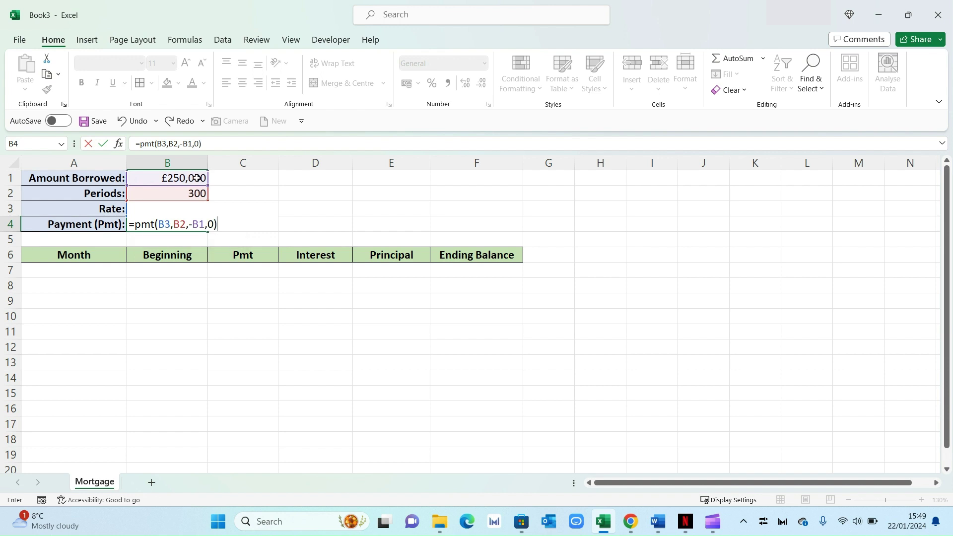
{"action": "key", "text": "Return"}
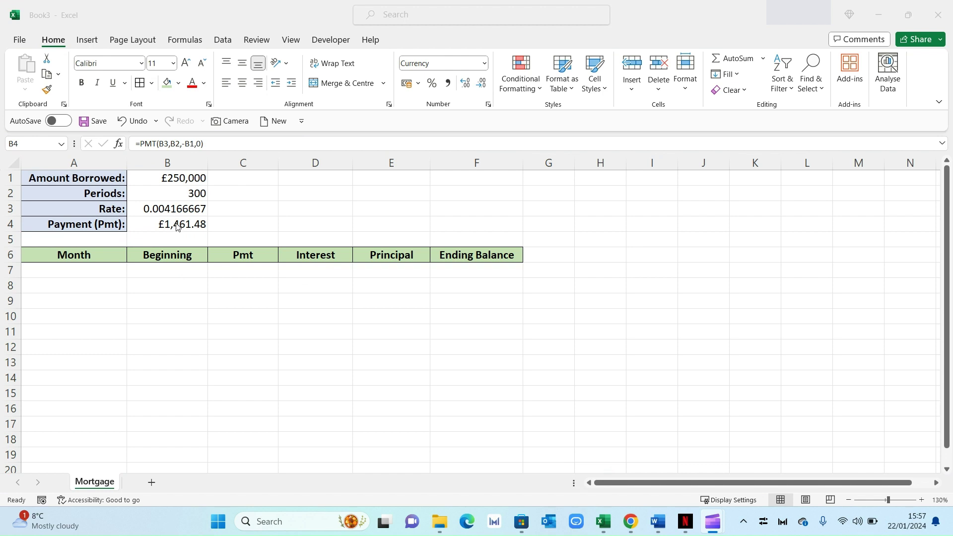
Step: Drop the payment's decimals and start row 7 with Month 1 and Beginning £250,000
{"action": "left_click", "coordinate": [179, 228]}
{"action": "left_click", "coordinate": [483, 90]}
{"action": "left_click", "coordinate": [484, 91]}
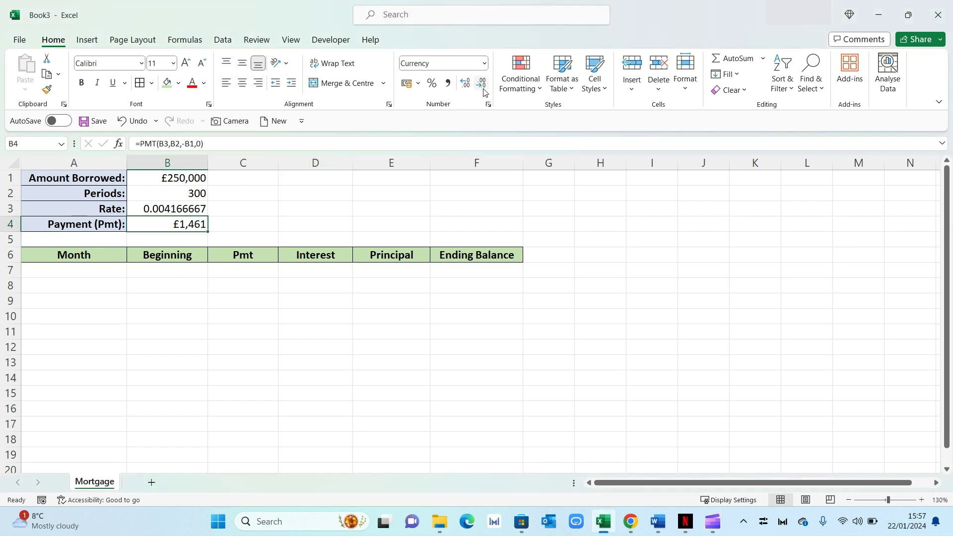
{"action": "left_click", "coordinate": [108, 271]}
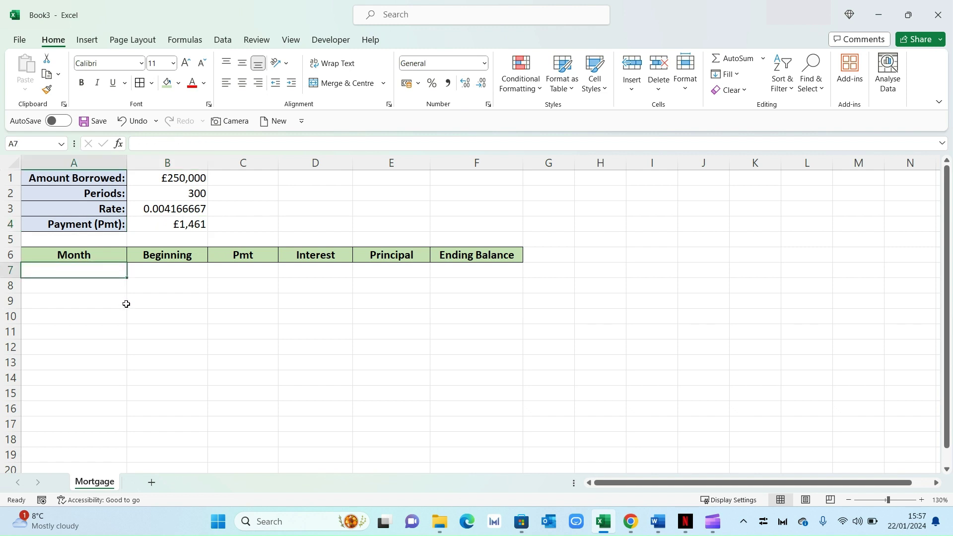
{"action": "type", "text": "1"}
{"action": "key", "text": "Return"}
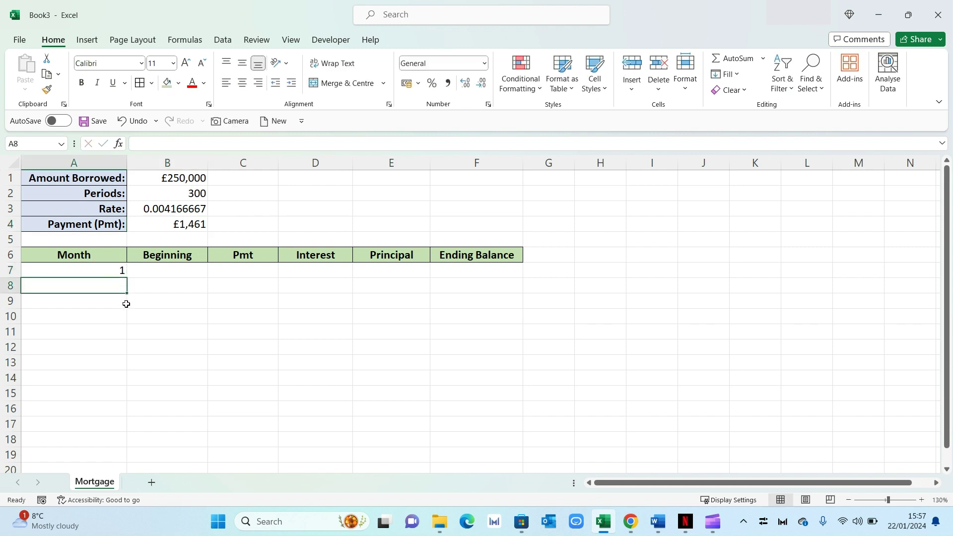
{"action": "left_click", "coordinate": [167, 272]}
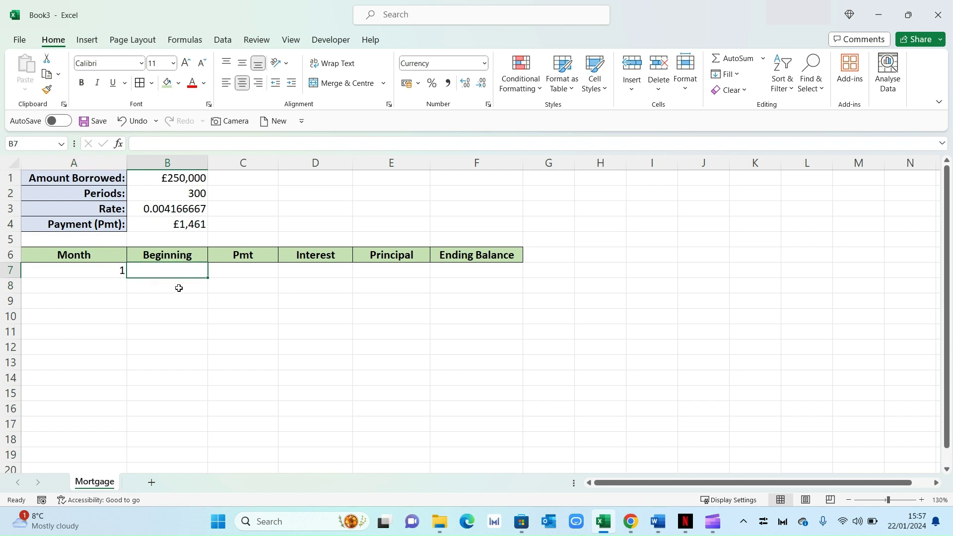
{"action": "type", "text": "250,000"}
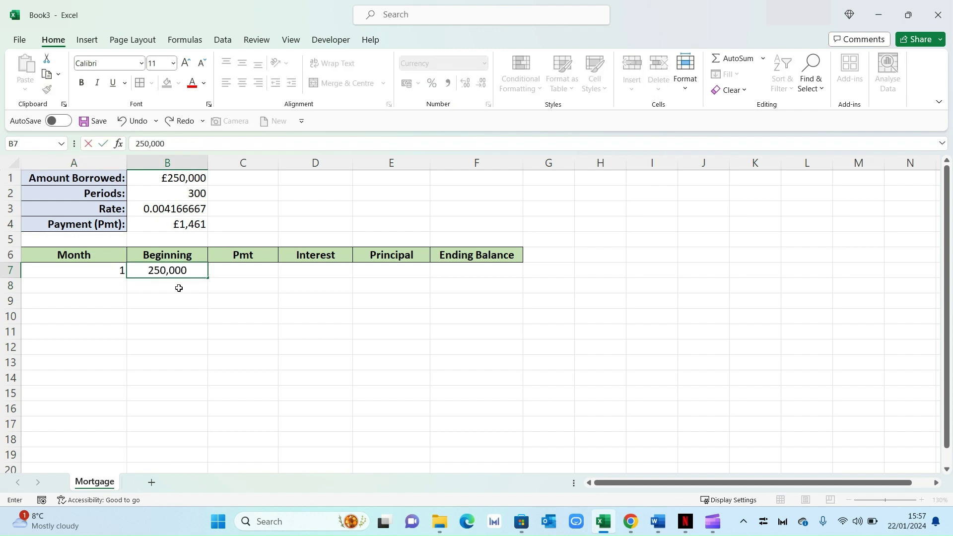
{"action": "key", "text": "Return"}
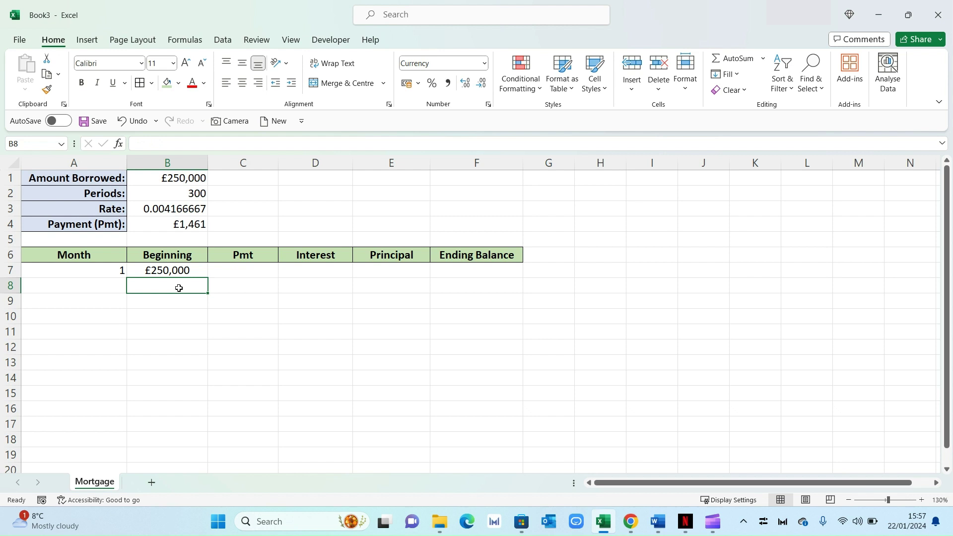
Step: Link C7 to the payment with =B4, showing £1,461
{"action": "left_click", "coordinate": [230, 269]}
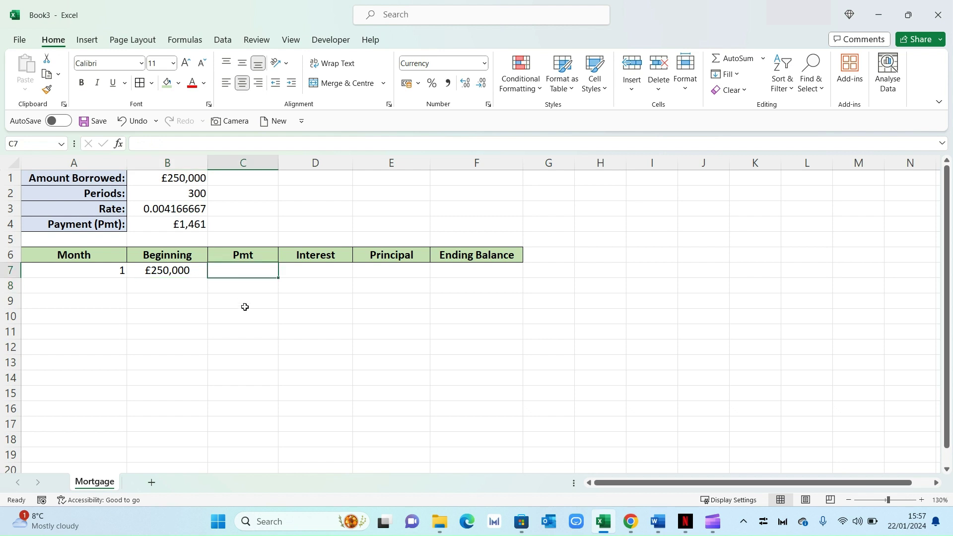
{"action": "type", "text": "="}
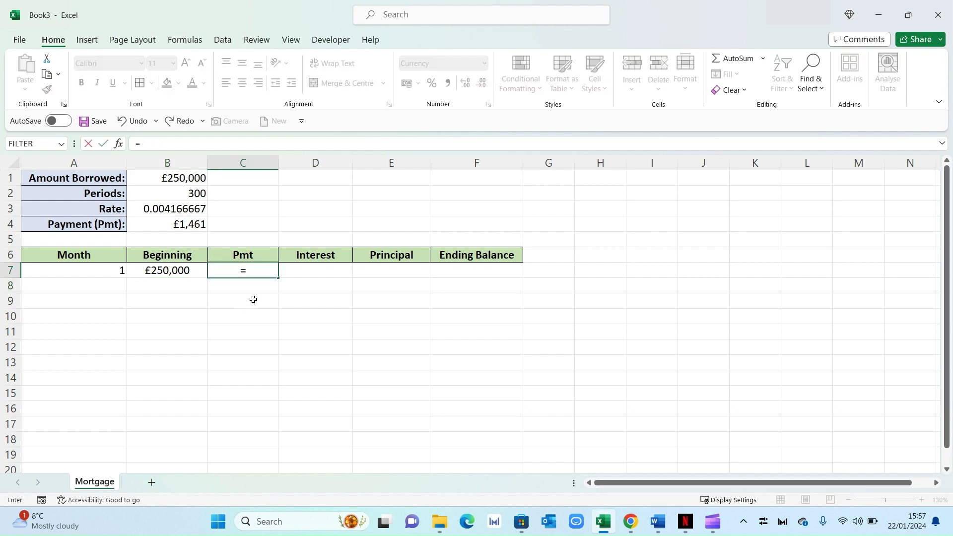
{"action": "left_click", "coordinate": [167, 224]}
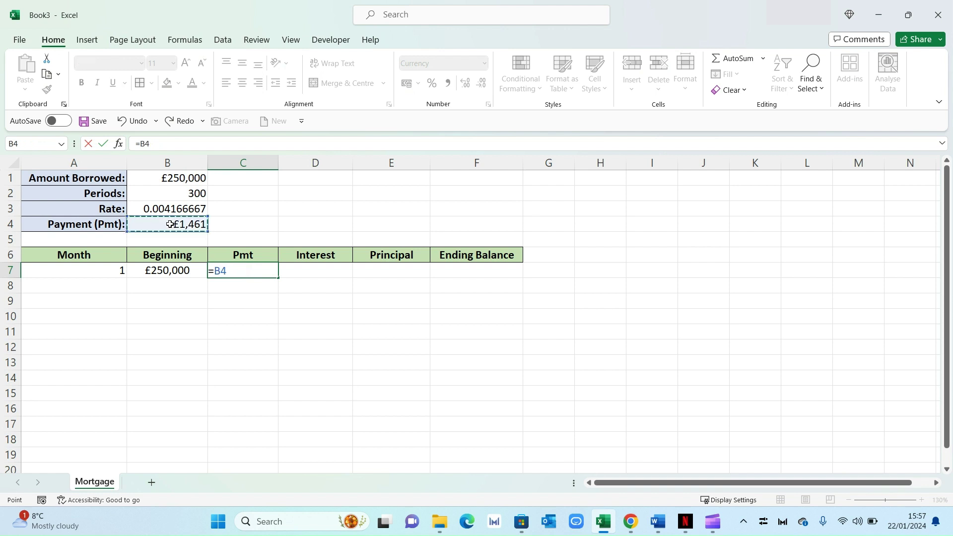
{"action": "key", "text": "ctrl+Return"}
{"action": "key", "text": "Return"}
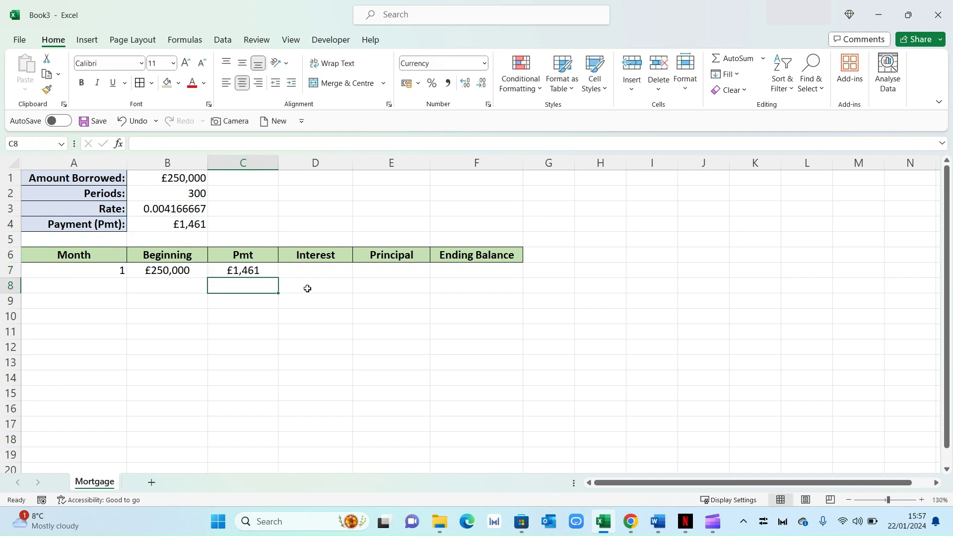
Step: Enter =B7*B3 in D7 for month 1's interest of £1,042
{"action": "left_click", "coordinate": [319, 270]}
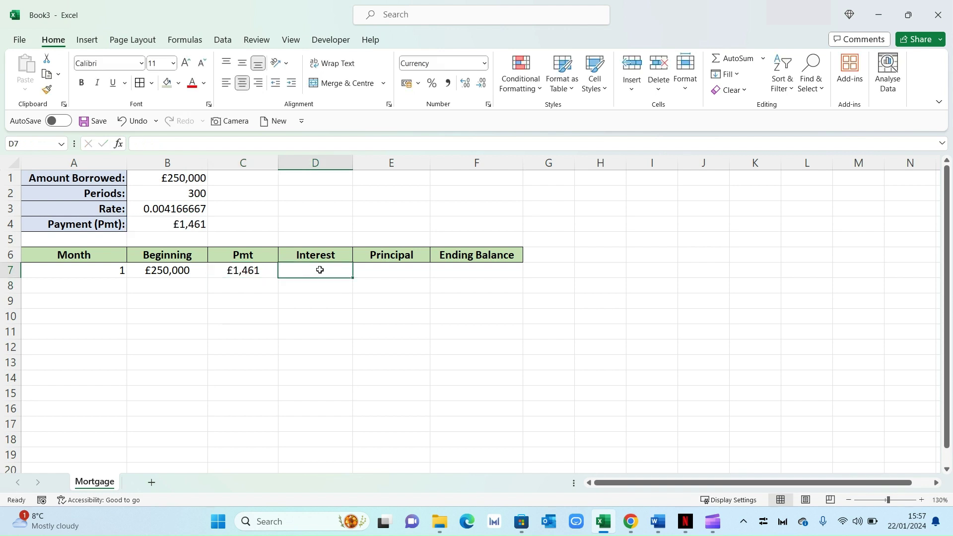
{"action": "type", "text": "="}
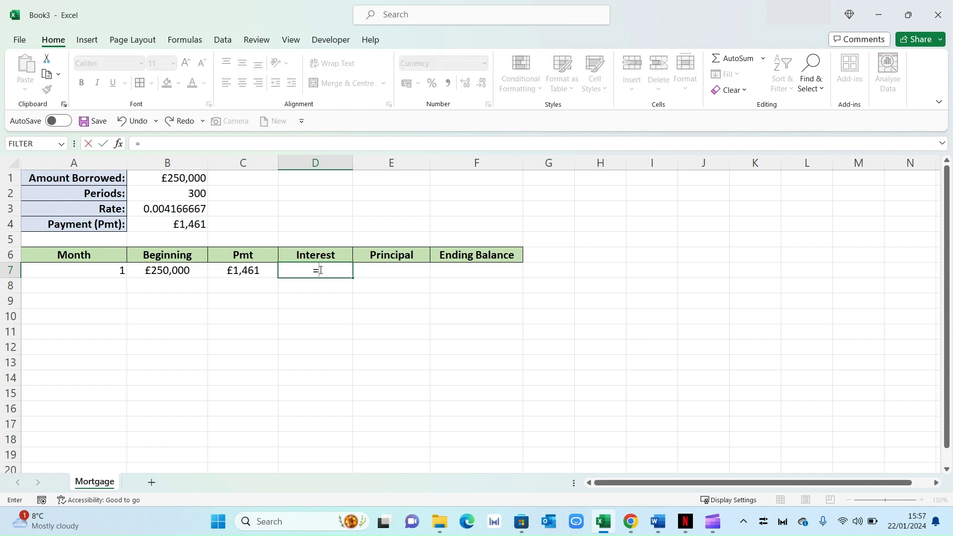
{"action": "left_click", "coordinate": [177, 271]}
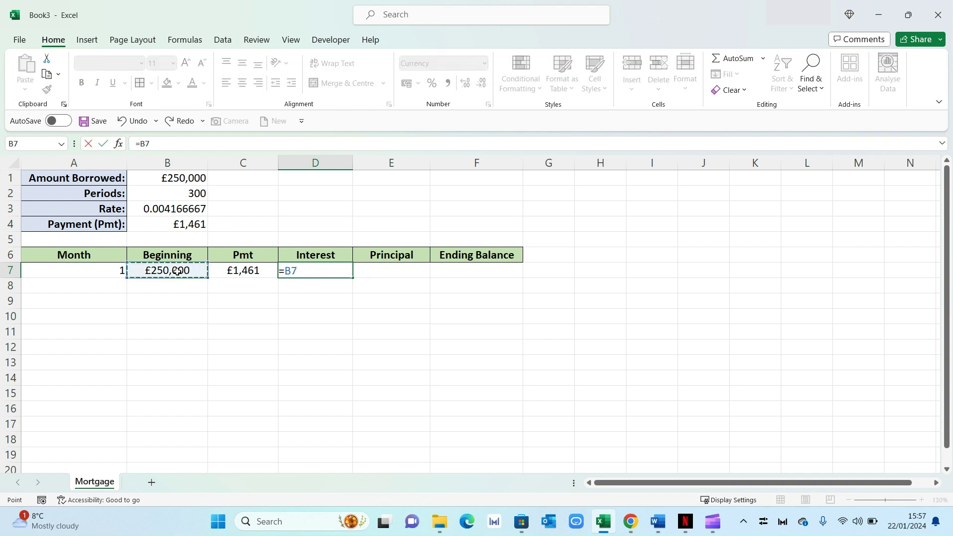
{"action": "type", "text": "*"}
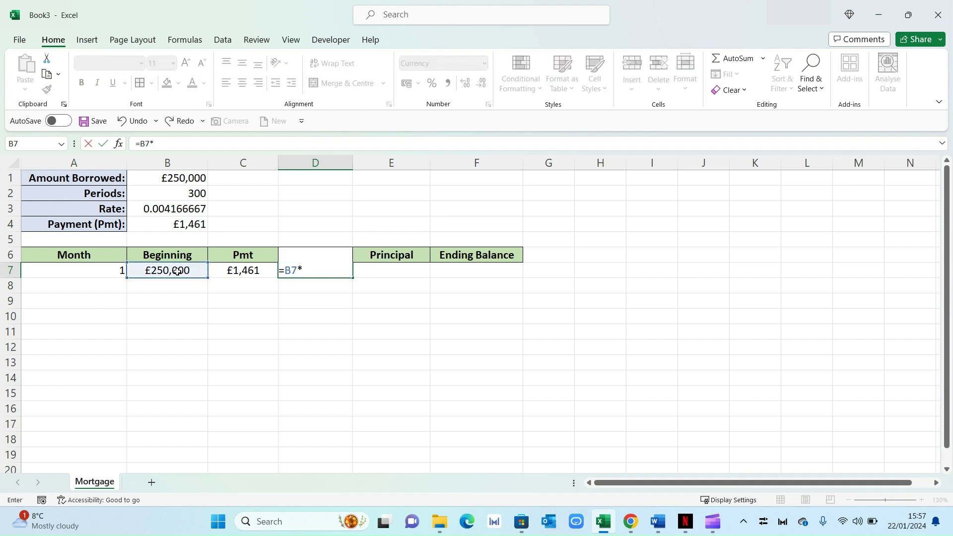
{"action": "left_click", "coordinate": [187, 209]}
{"action": "key", "text": "Return"}
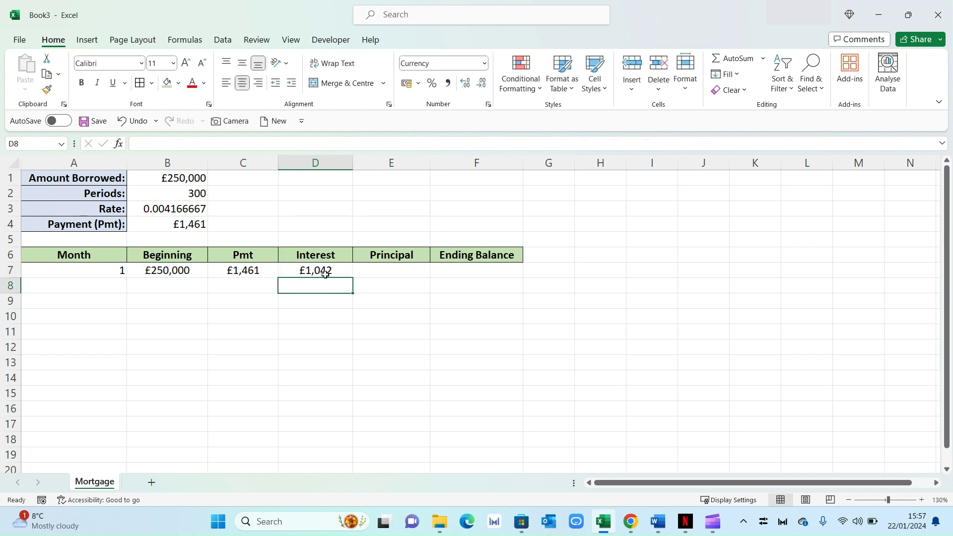
Step: Enter =C7-D7 in E7 for month 1's principal of £420
{"action": "left_click", "coordinate": [403, 270]}
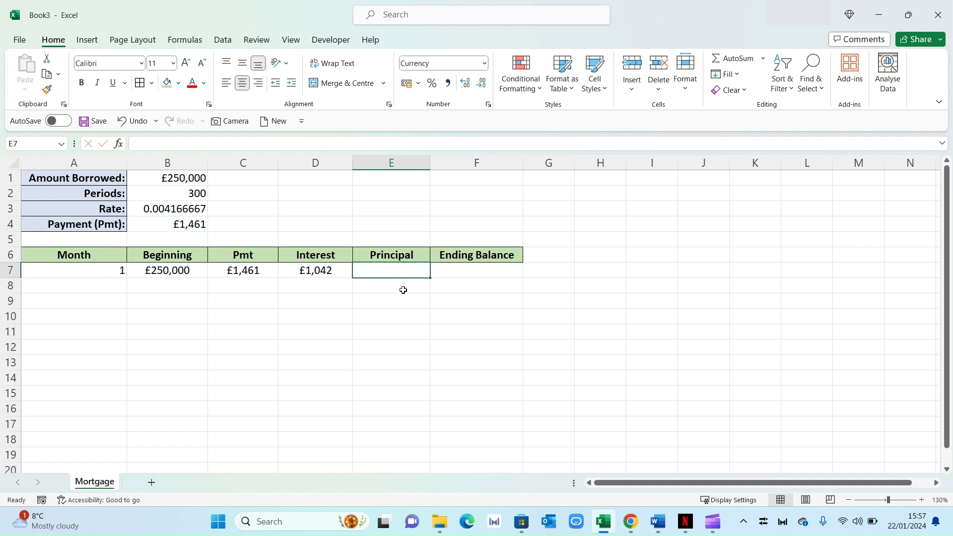
{"action": "type", "text": "="}
{"action": "left_click", "coordinate": [252, 272]}
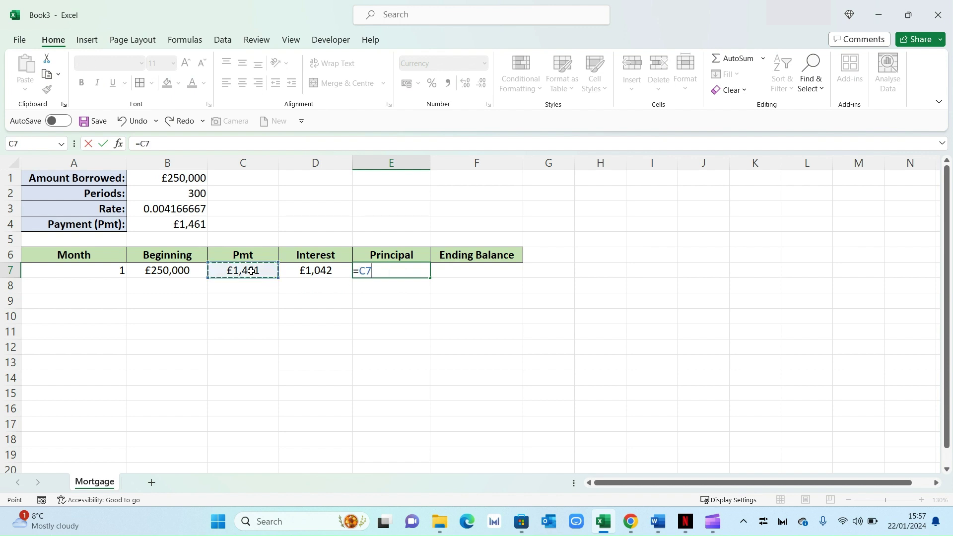
{"action": "type", "text": "-"}
{"action": "left_click", "coordinate": [315, 270]}
{"action": "key", "text": "Return"}
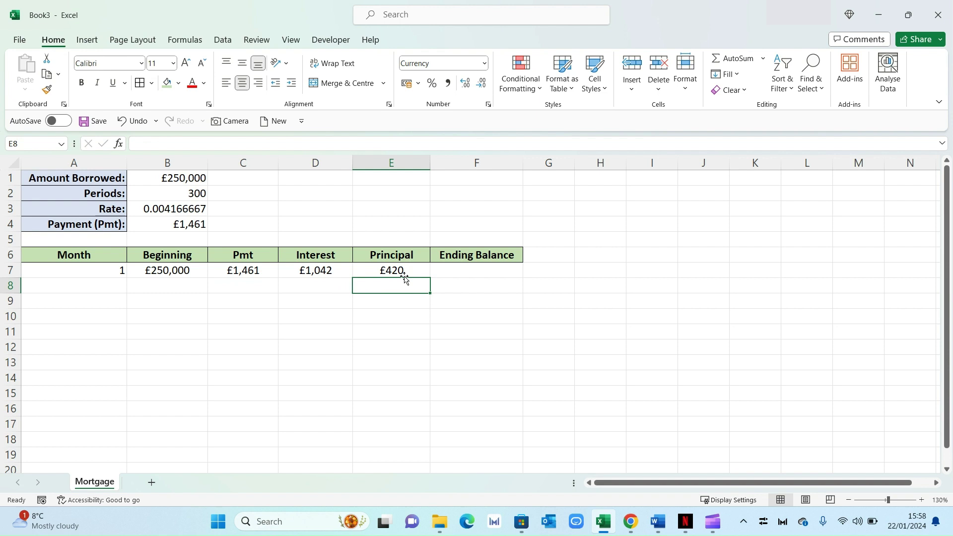
Step: Enter =B7-E7 in F7 for an ending balance of £249,580
{"action": "left_click", "coordinate": [499, 272]}
{"action": "type", "text": "="}
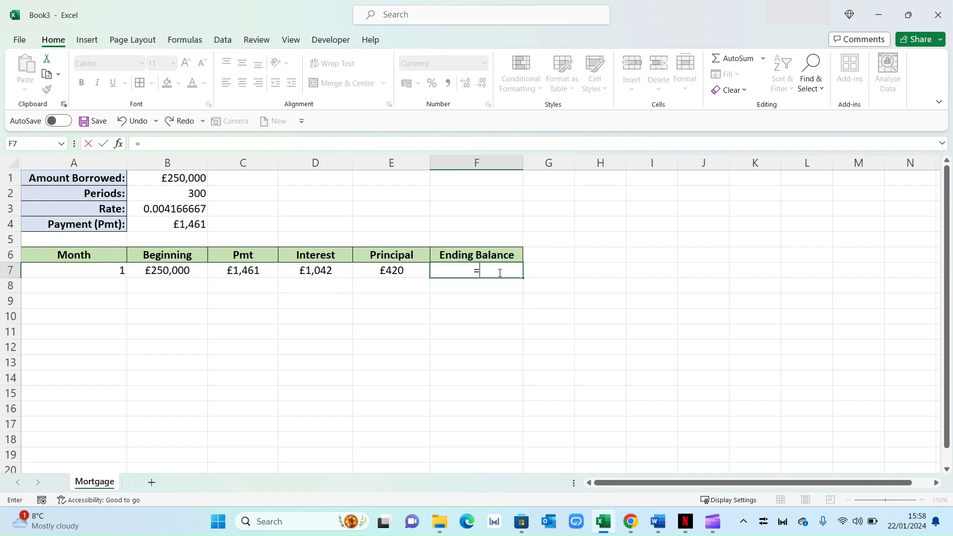
{"action": "left_click", "coordinate": [188, 273]}
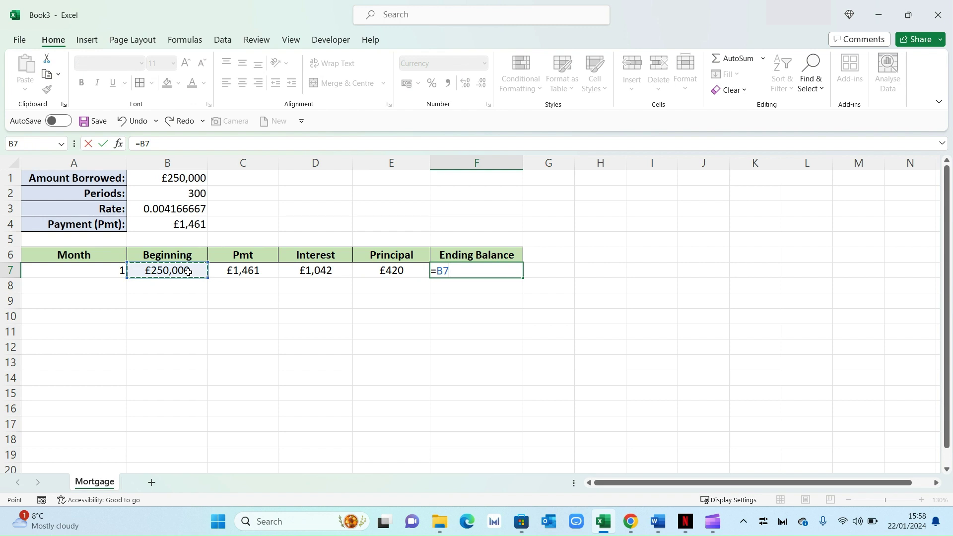
{"action": "type", "text": "-"}
{"action": "left_click", "coordinate": [378, 275]}
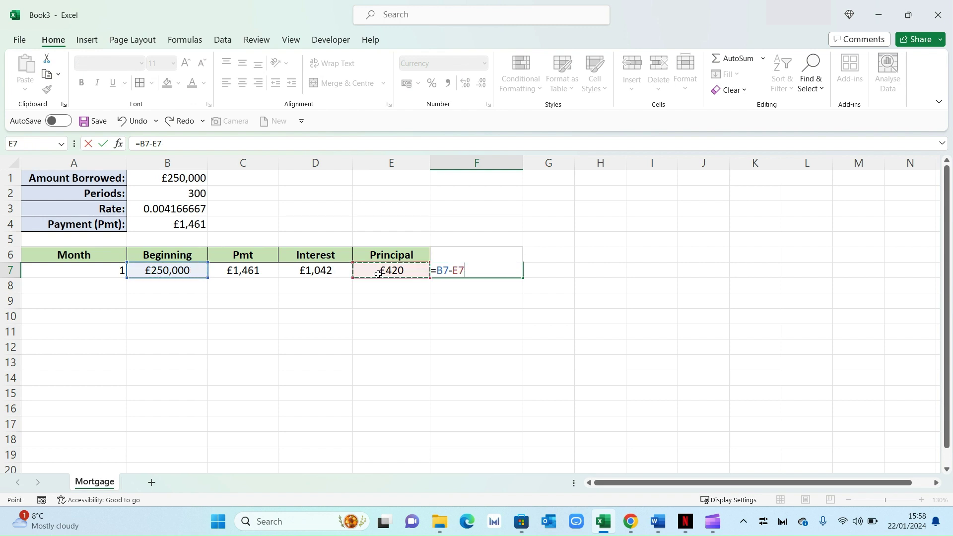
{"action": "key", "text": "Return"}
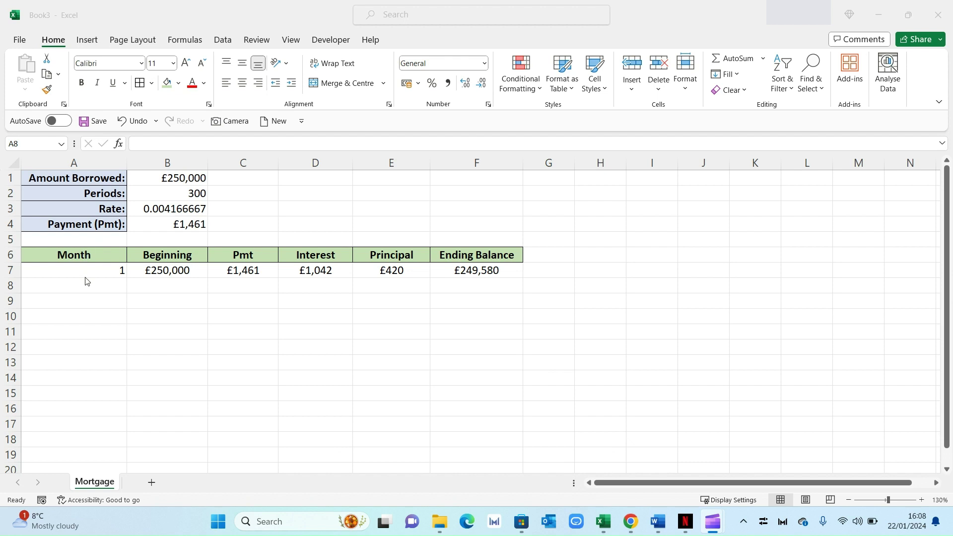
{"action": "left_click", "coordinate": [106, 285]}
Step: Enter month 2 in A8 and carry the beginning balance over with =F7 in B8
{"action": "left_click", "coordinate": [107, 286]}
{"action": "type", "text": "2"}
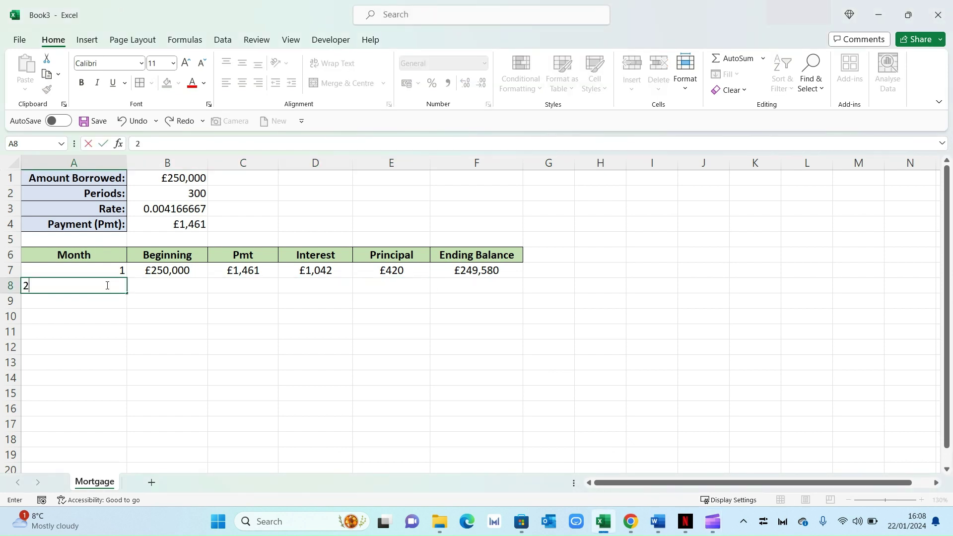
{"action": "key", "text": "Return"}
{"action": "left_click", "coordinate": [143, 290]}
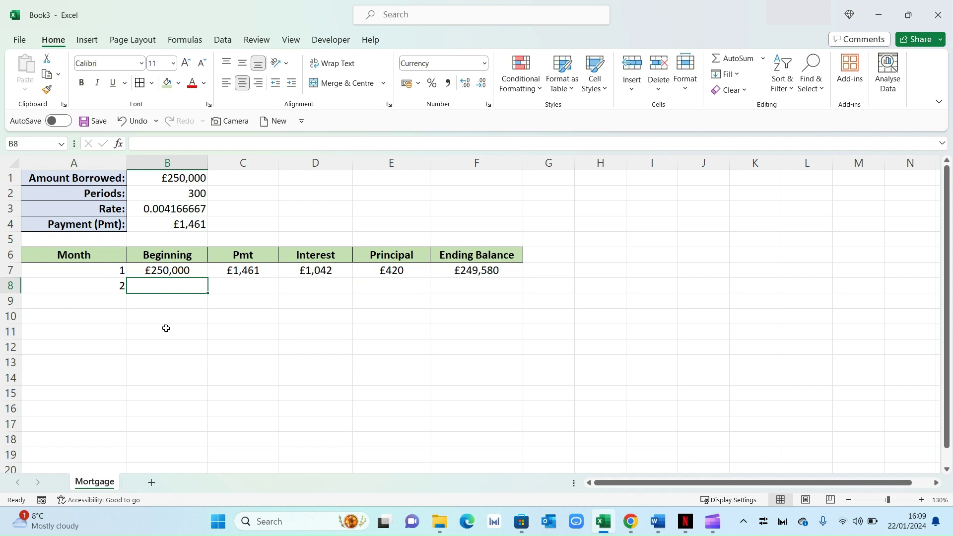
{"action": "type", "text": "="}
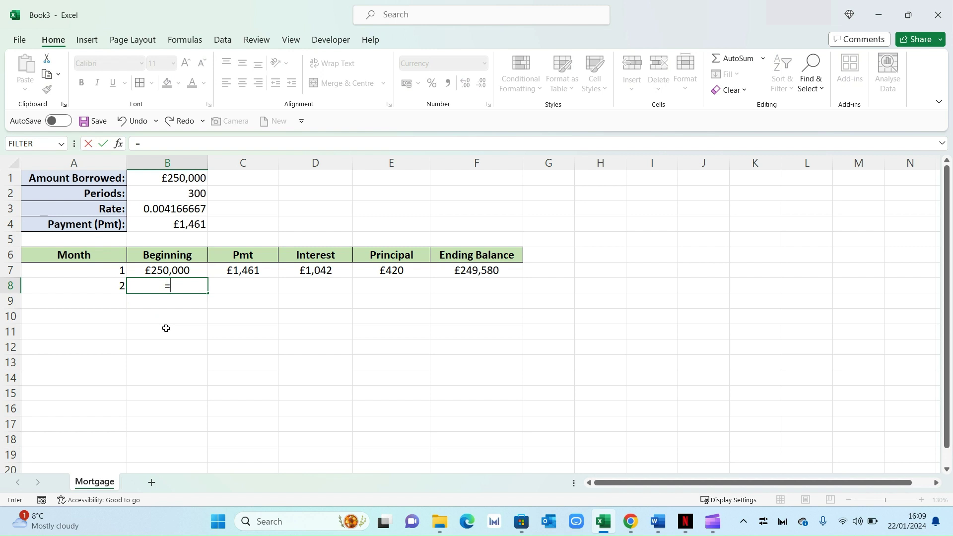
{"action": "left_click", "coordinate": [490, 271]}
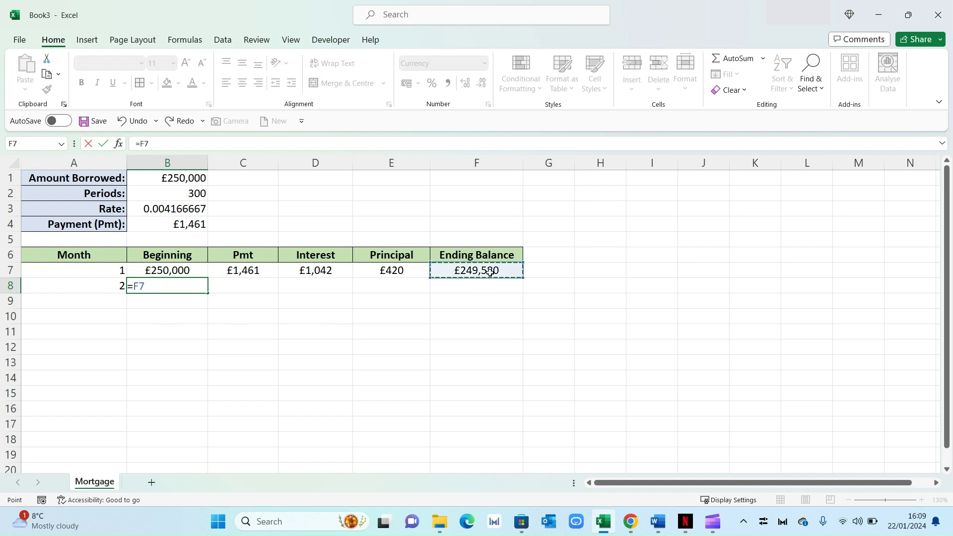
{"action": "key", "text": "Return"}
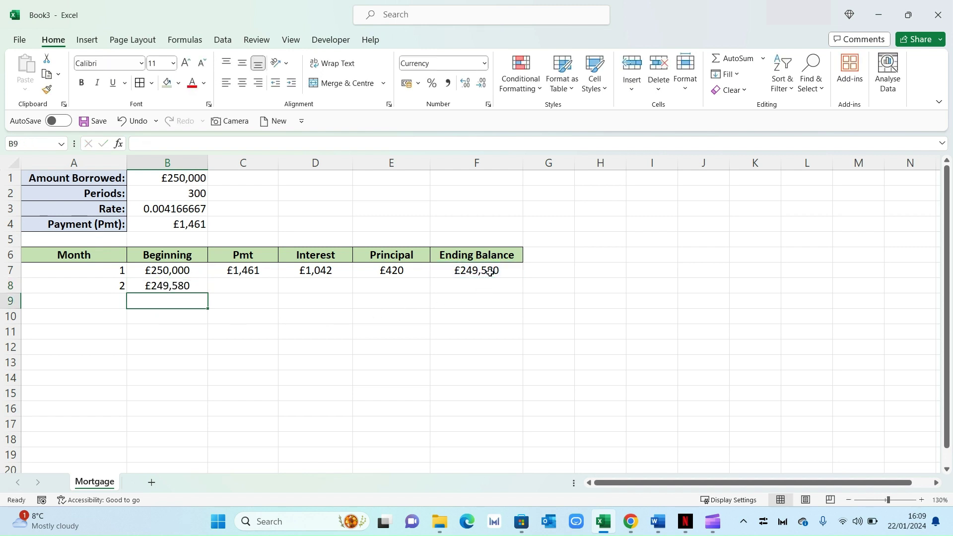
Step: Enter =$B$4 in C8 so month 2's payment is fixed at £1,461
{"action": "left_click", "coordinate": [233, 288]}
{"action": "type", "text": "="}
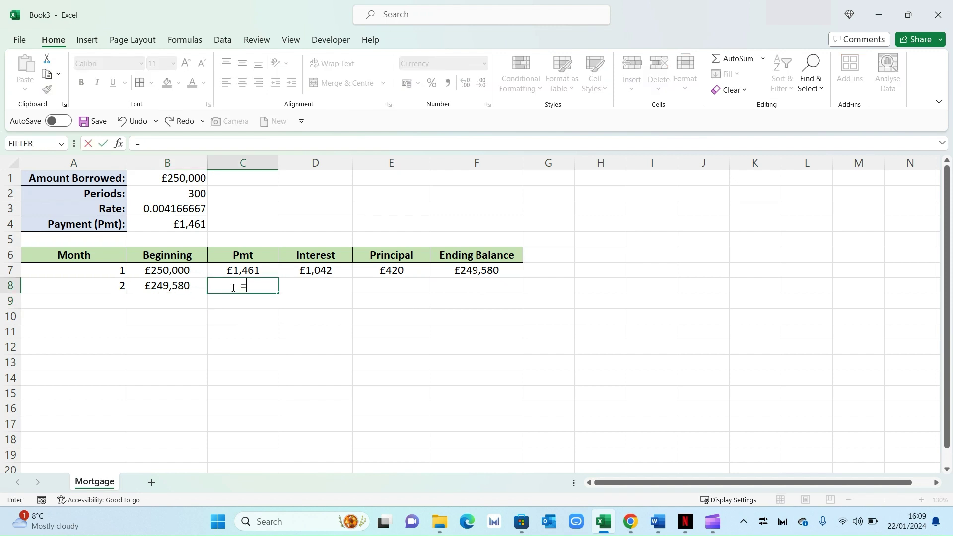
{"action": "left_click", "coordinate": [180, 226]}
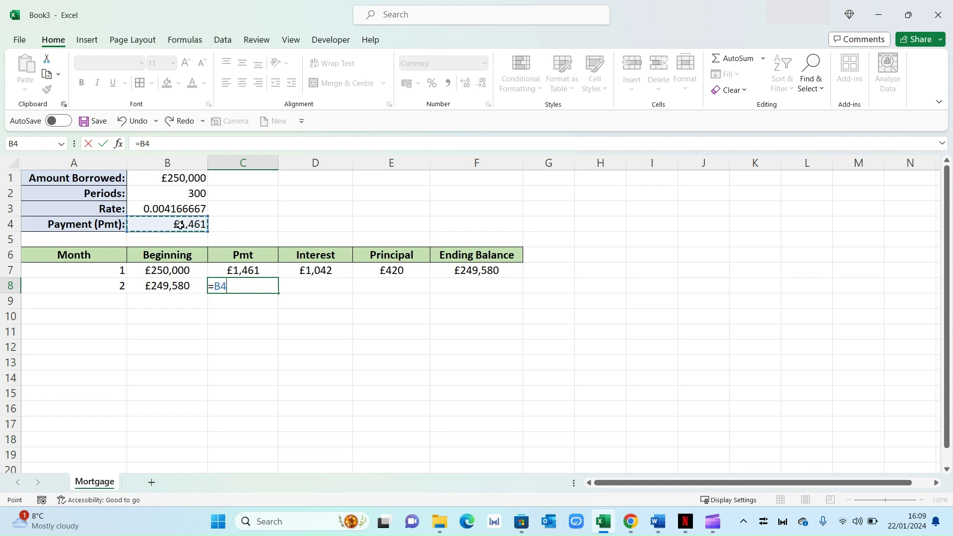
{"action": "left_click", "coordinate": [216, 289]}
{"action": "type", "text": "$B"}
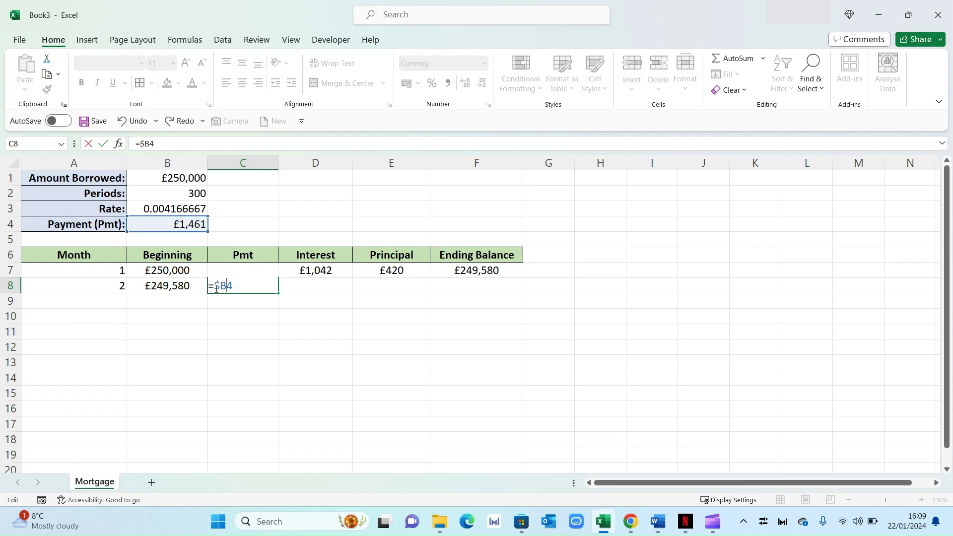
{"action": "type", "text": "$"}
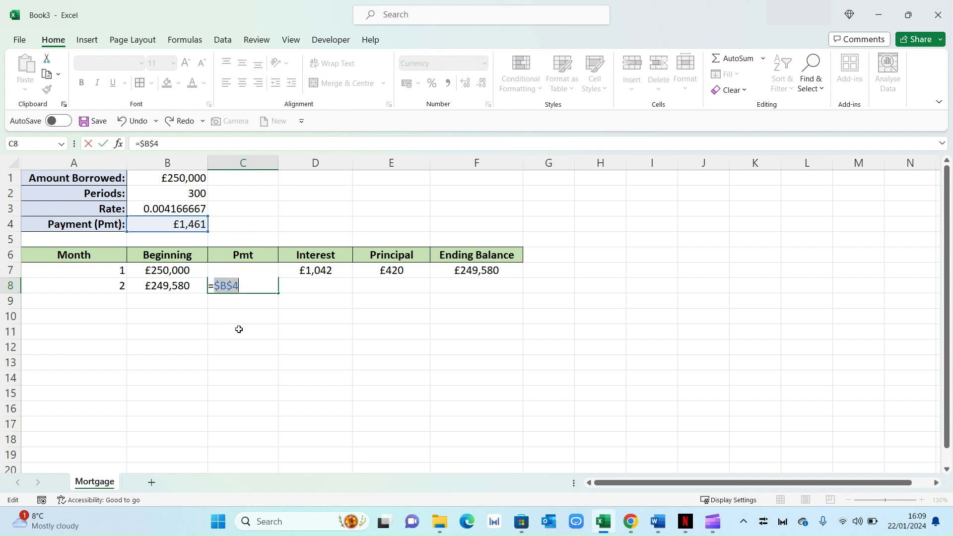
{"action": "key", "text": "Return"}
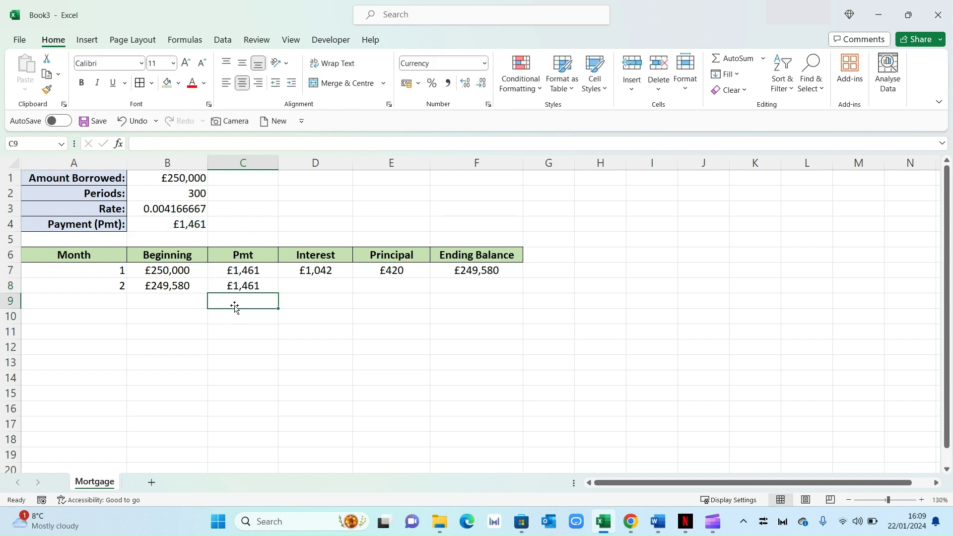
{"action": "left_click", "coordinate": [333, 287]}
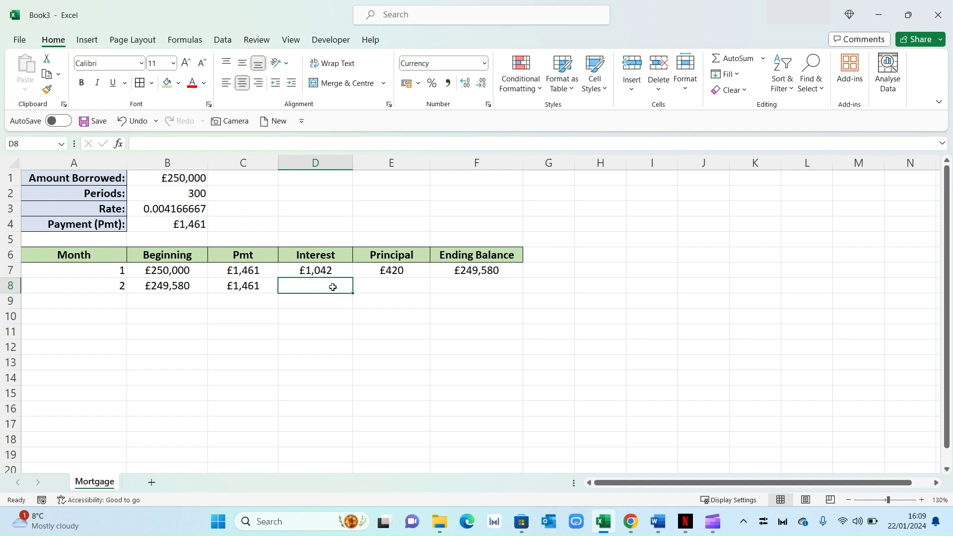
Step: Enter =B8*$B$3 in D8 for month 2's interest of £1,040
{"action": "type", "text": "="}
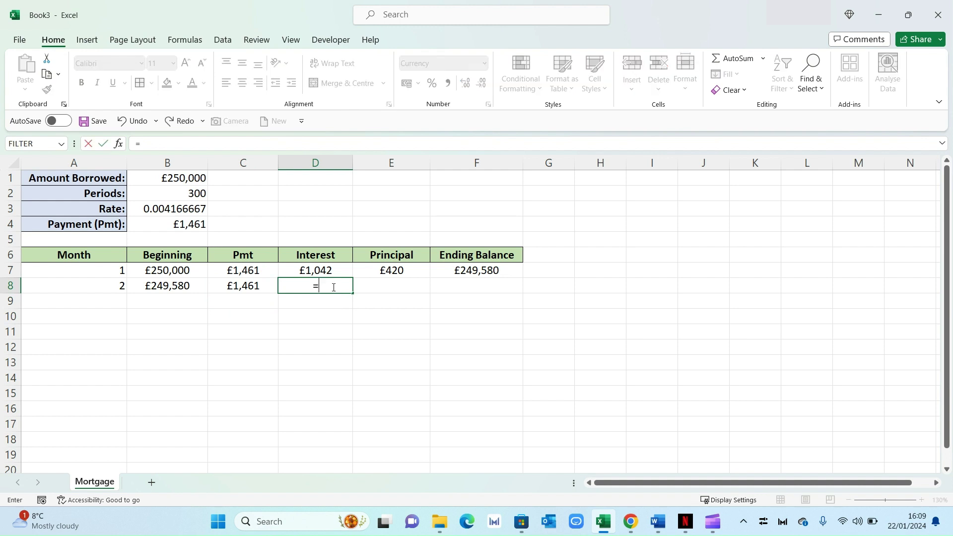
{"action": "left_click", "coordinate": [189, 287]}
{"action": "type", "text": "*"}
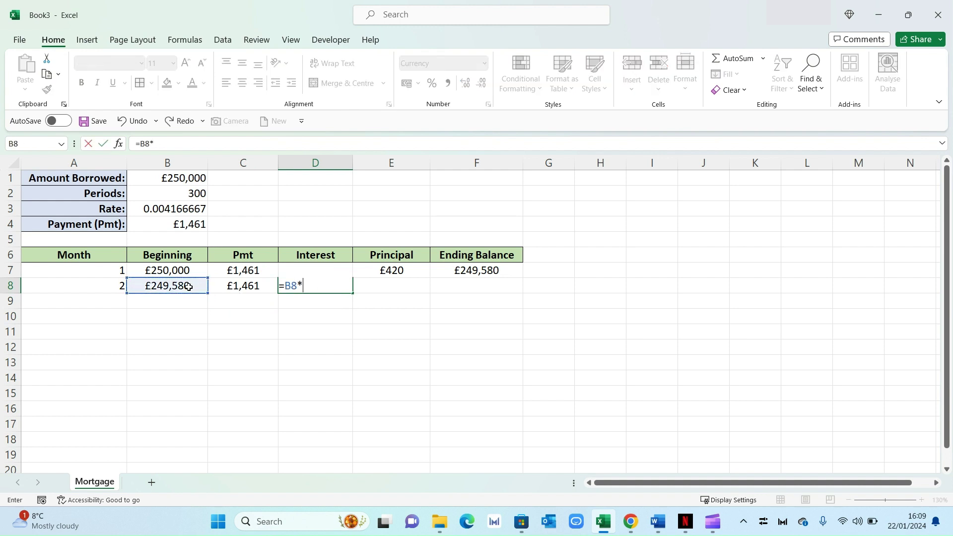
{"action": "left_click", "coordinate": [195, 210]}
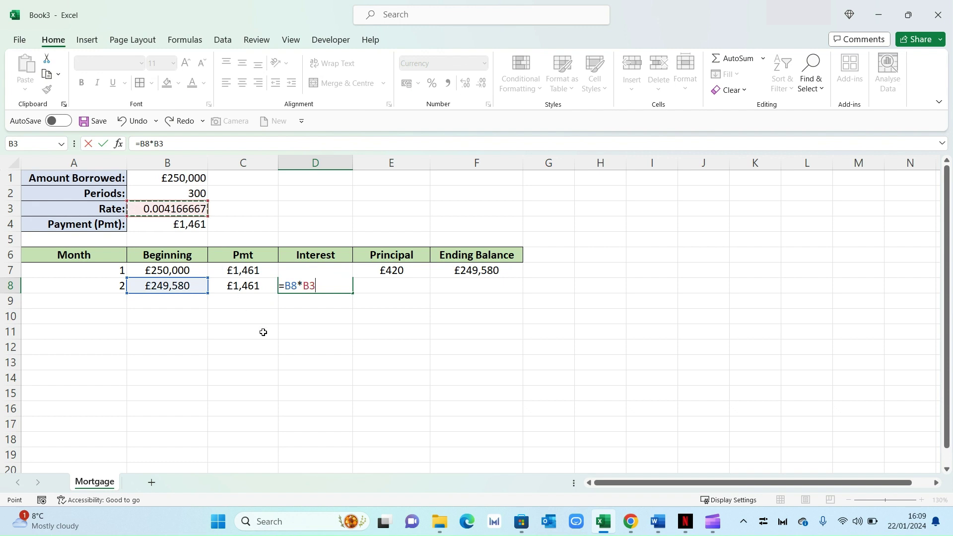
{"action": "left_click", "coordinate": [306, 287]}
{"action": "type", "text": "$B"}
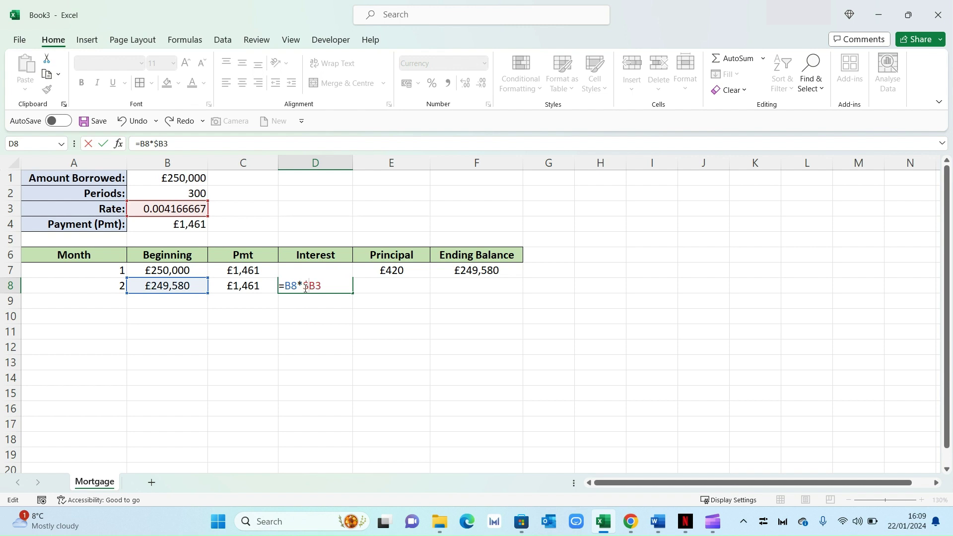
{"action": "type", "text": "$"}
{"action": "key", "text": "Return"}
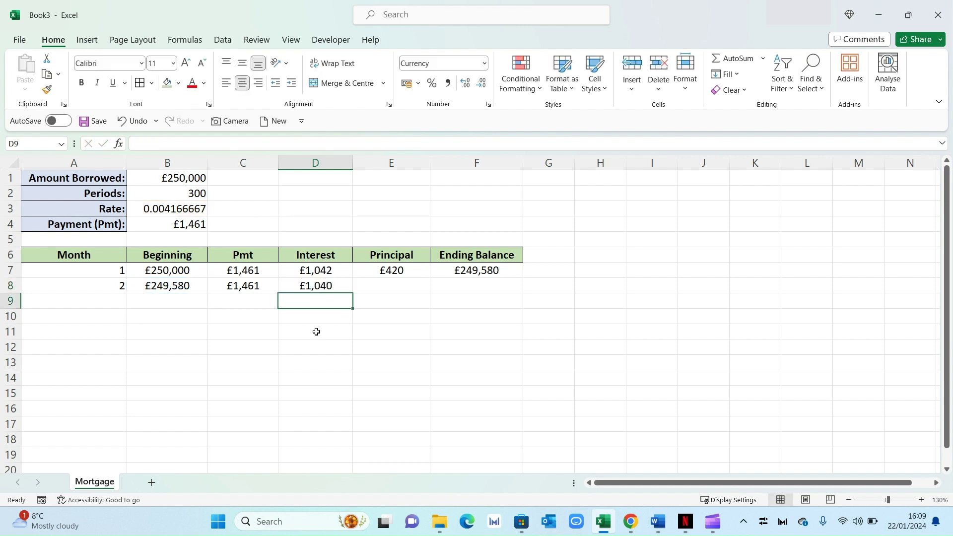
Step: Enter =C8-D8 in E8 for month 2's principal of £422
{"action": "left_click", "coordinate": [400, 286]}
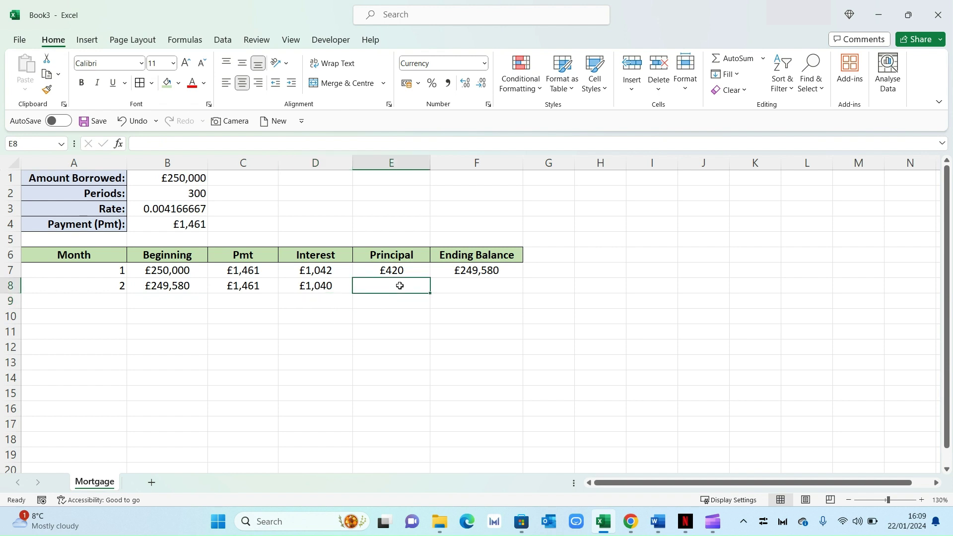
{"action": "type", "text": "="}
{"action": "left_click", "coordinate": [258, 286]}
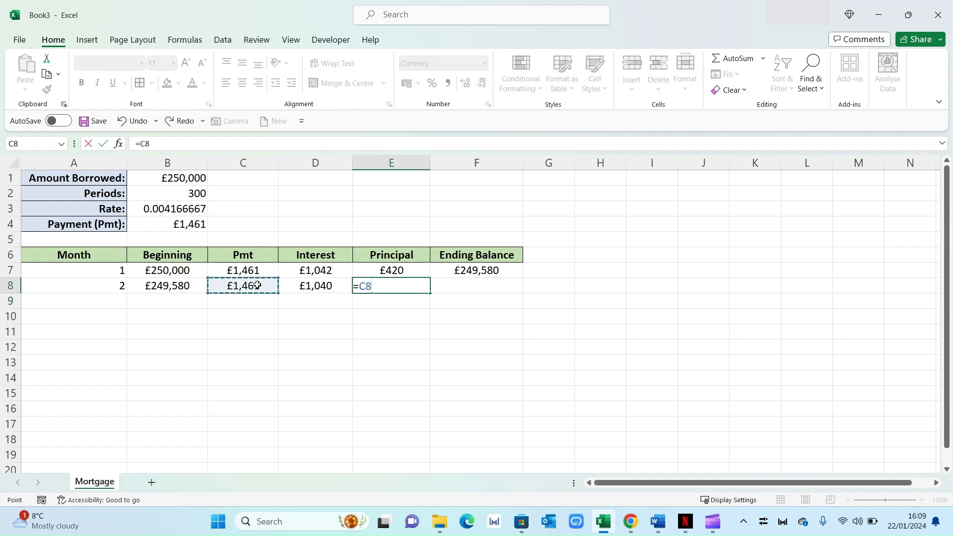
{"action": "type", "text": "-"}
{"action": "left_click", "coordinate": [309, 288]}
{"action": "key", "text": "Return"}
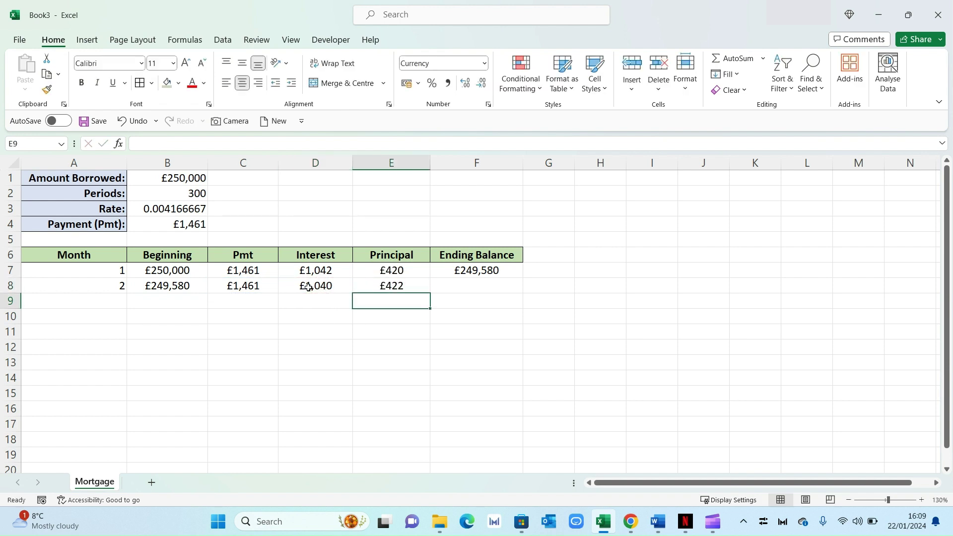
Step: Fill F7's ending-balance formula down to F8, giving £249,159
{"action": "left_click", "coordinate": [469, 284]}
{"action": "left_click", "coordinate": [512, 273]}
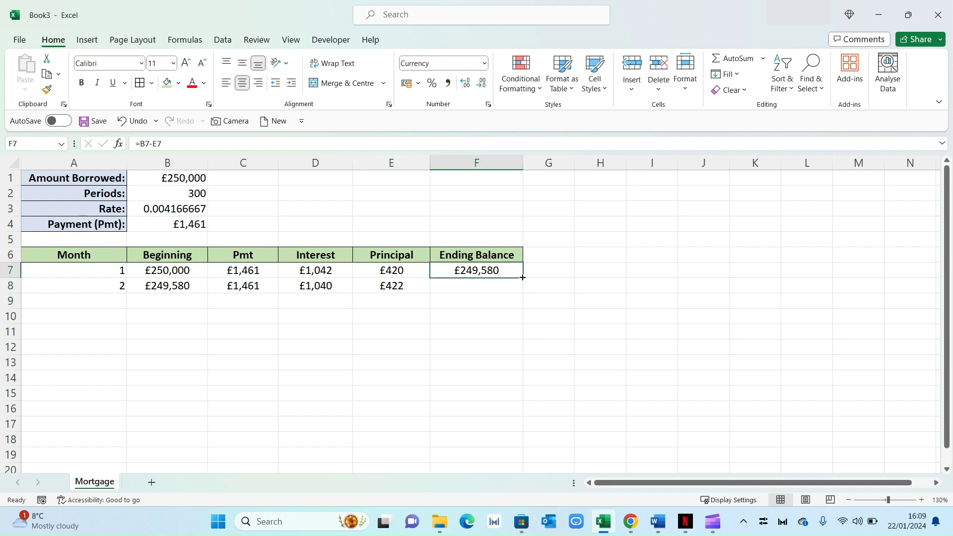
{"action": "left_click_drag", "start_coordinate": [522, 277], "coordinate": [526, 295]}
{"action": "left_click", "coordinate": [493, 305]}
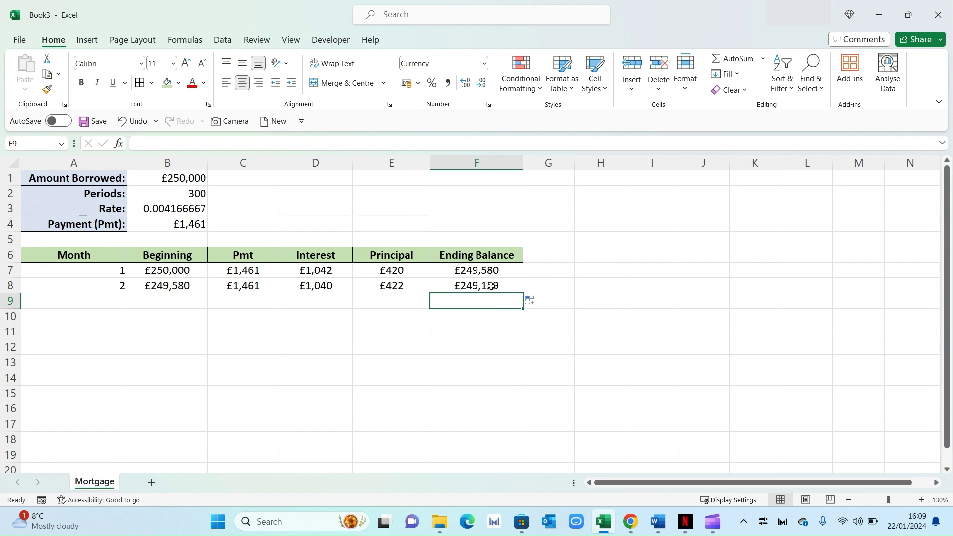
{"action": "double_click", "coordinate": [491, 287]}
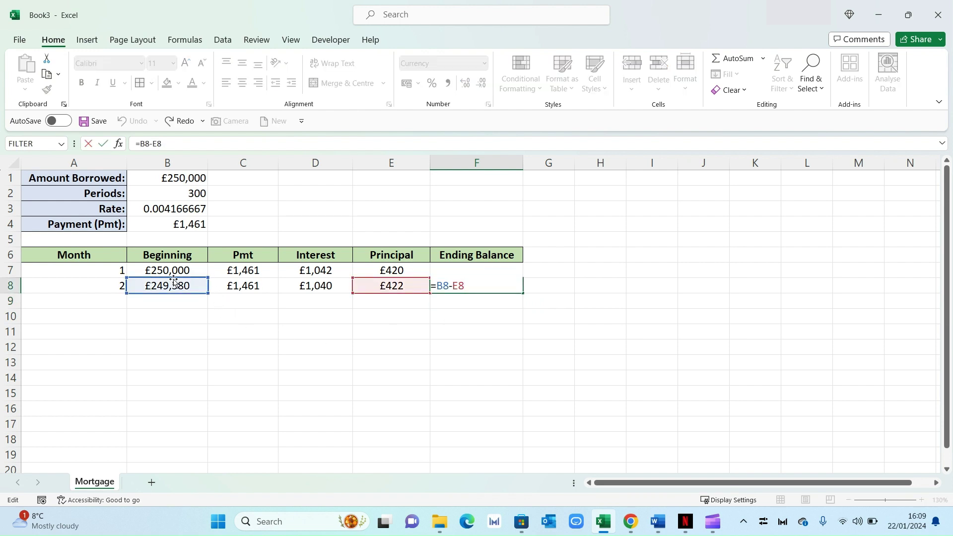
{"action": "key", "text": "Return"}
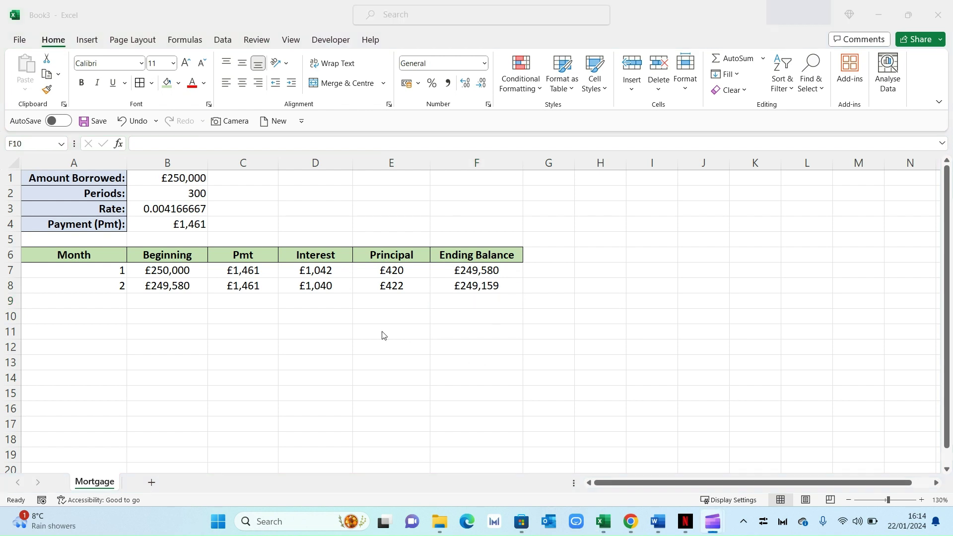
Step: Fill the month rows down to row 306, month 300, where the balance reaches -£0
{"action": "left_click_drag", "start_coordinate": [112, 285], "coordinate": [525, 309]}
{"action": "left_click", "coordinate": [504, 359]}
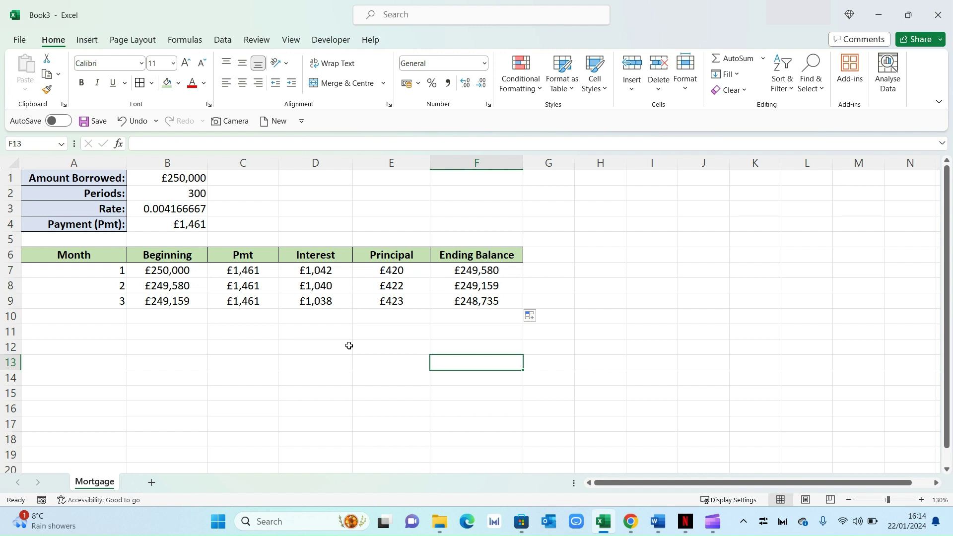
{"action": "left_click_drag", "start_coordinate": [122, 301], "coordinate": [478, 258]}
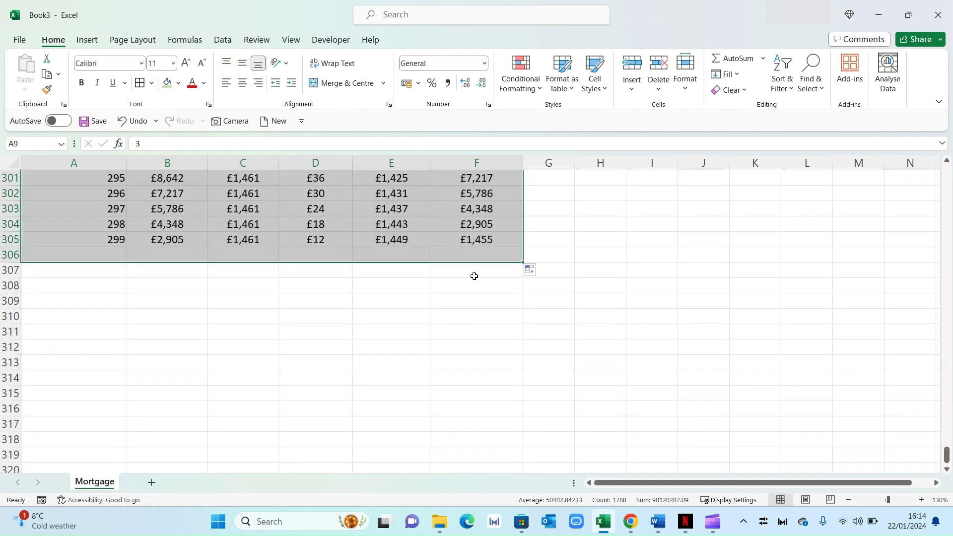
{"action": "scroll", "coordinate": [481, 302], "scroll_direction": "up", "scroll_amount": 1}
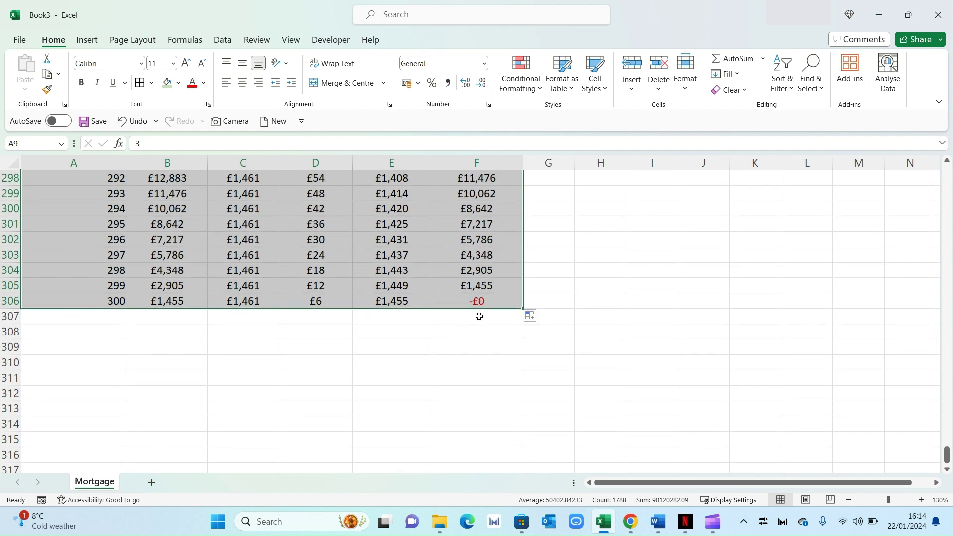
Step: Sum the Principal column in E307 (£250,000), bold, green-filled and centred
{"action": "left_click", "coordinate": [388, 317]}
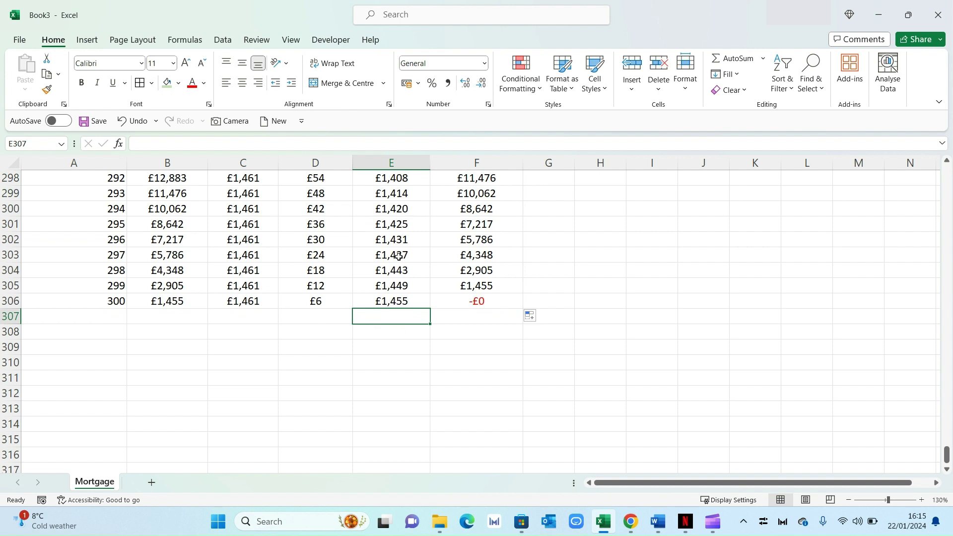
{"action": "key", "text": "alt+equal"}
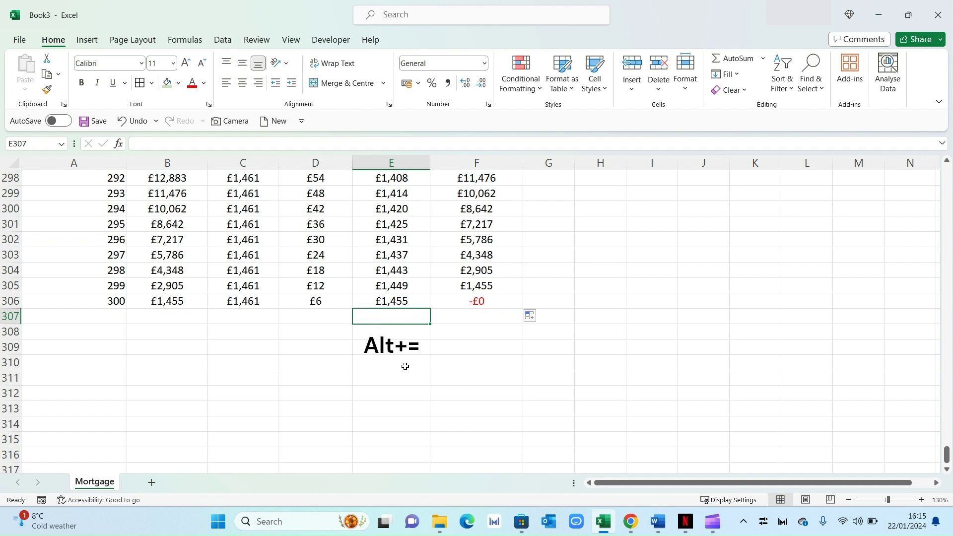
{"action": "key", "text": "alt+equal"}
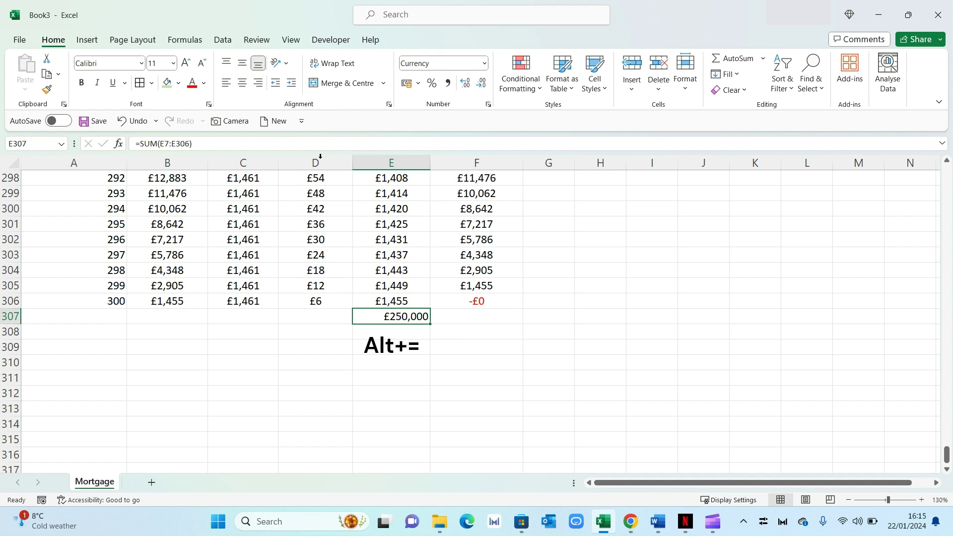
{"action": "left_click", "coordinate": [81, 83]}
{"action": "left_click", "coordinate": [166, 82]}
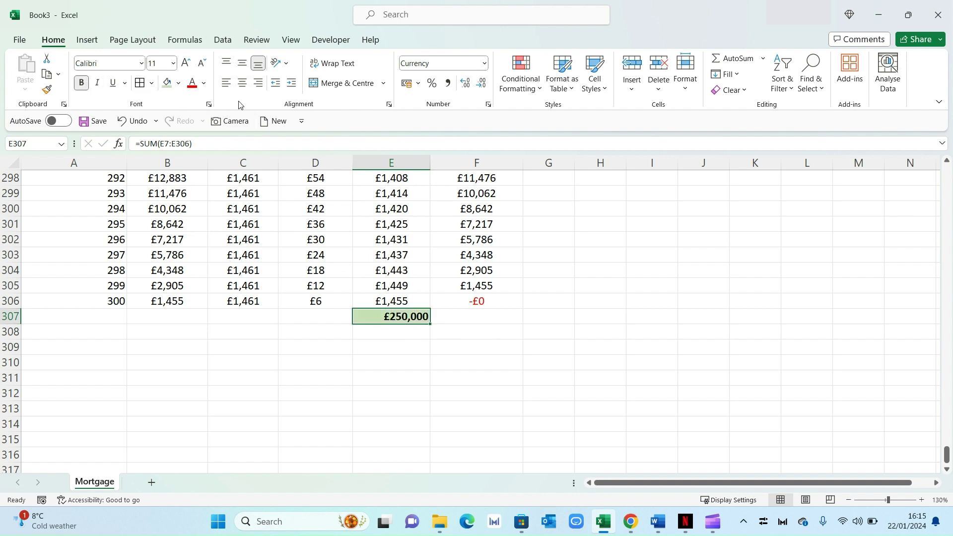
{"action": "left_click", "coordinate": [245, 88]}
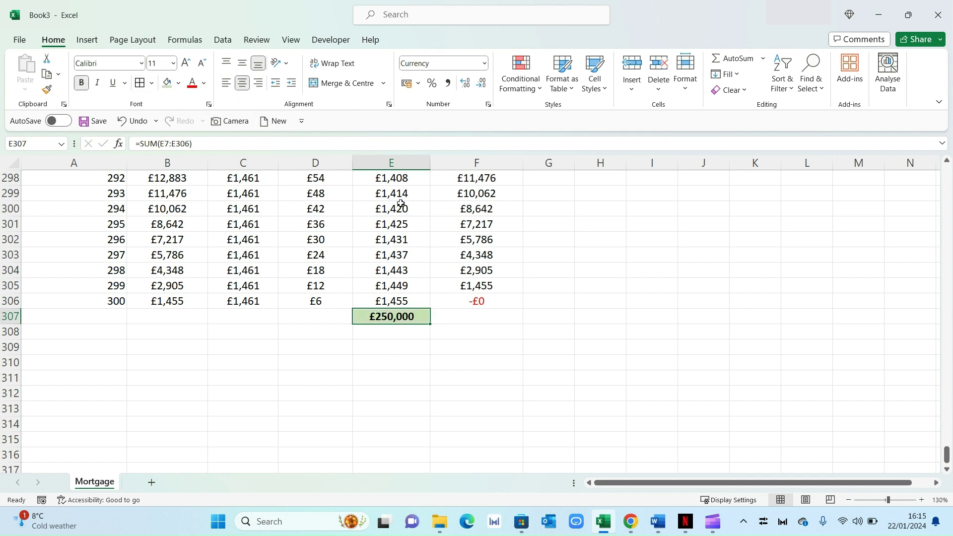
Step: Sum the Interest column in D307 (£188,443), in bold red and centred
{"action": "left_click", "coordinate": [315, 318]}
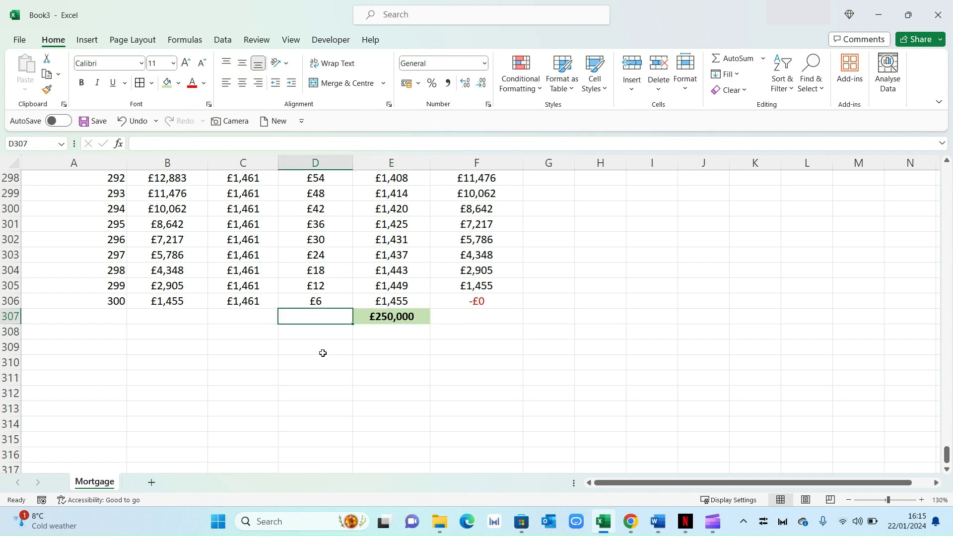
{"action": "key", "text": "alt+equal"}
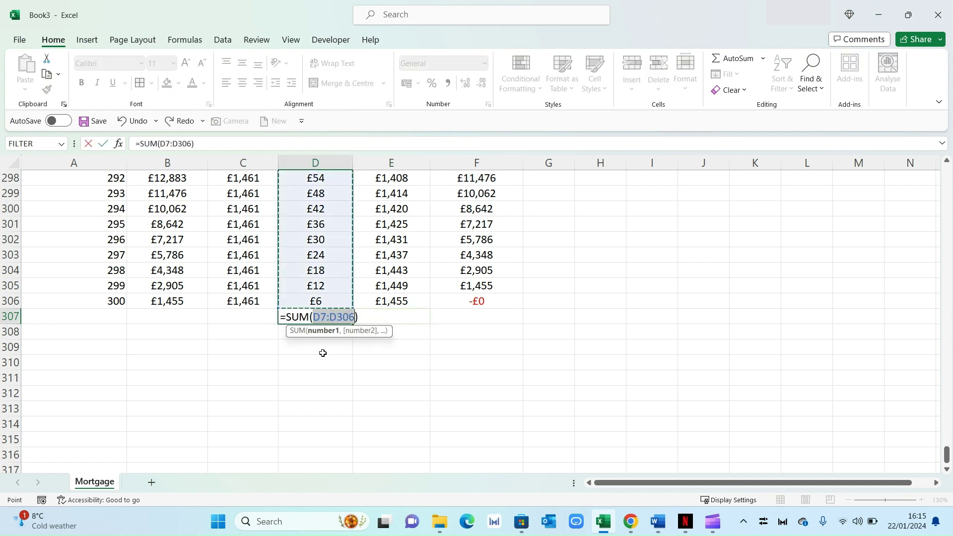
{"action": "key", "text": "Return"}
{"action": "left_click", "coordinate": [333, 318]}
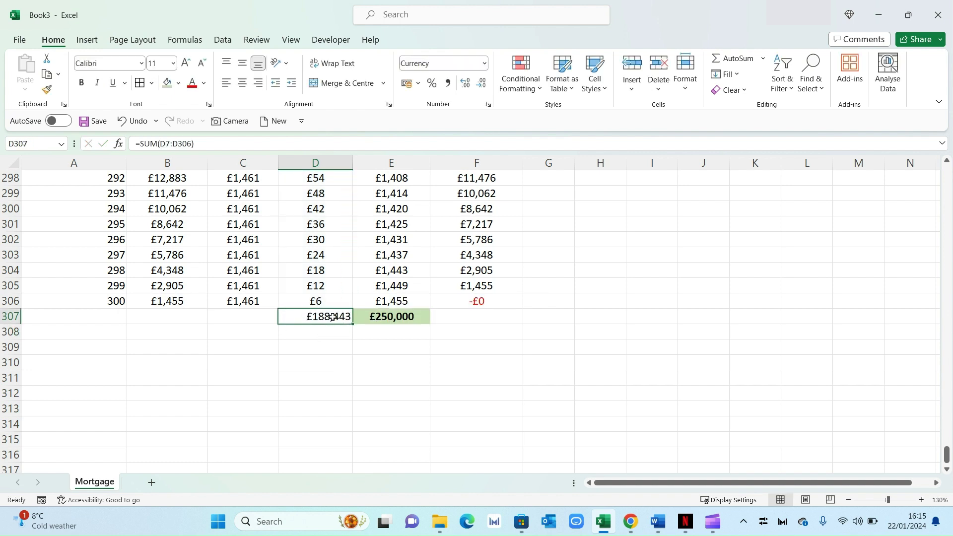
{"action": "left_click", "coordinate": [192, 83]}
{"action": "left_click", "coordinate": [81, 82]}
{"action": "left_click", "coordinate": [242, 83]}
{"action": "left_click", "coordinate": [375, 363]}
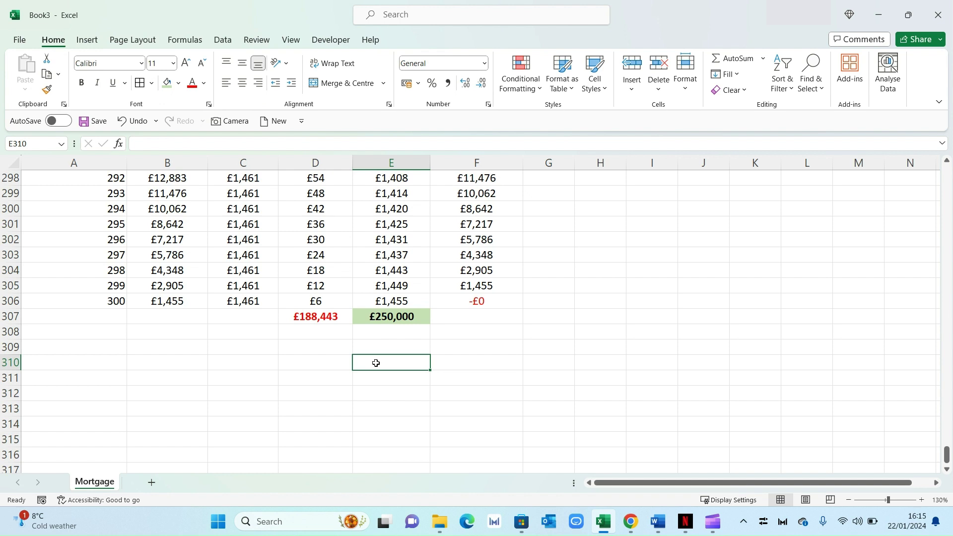
Step: Select the table A6:F306, from the headers to month 300, and centre its values
{"action": "left_click_drag", "start_coordinate": [491, 300], "coordinate": [107, 301]}
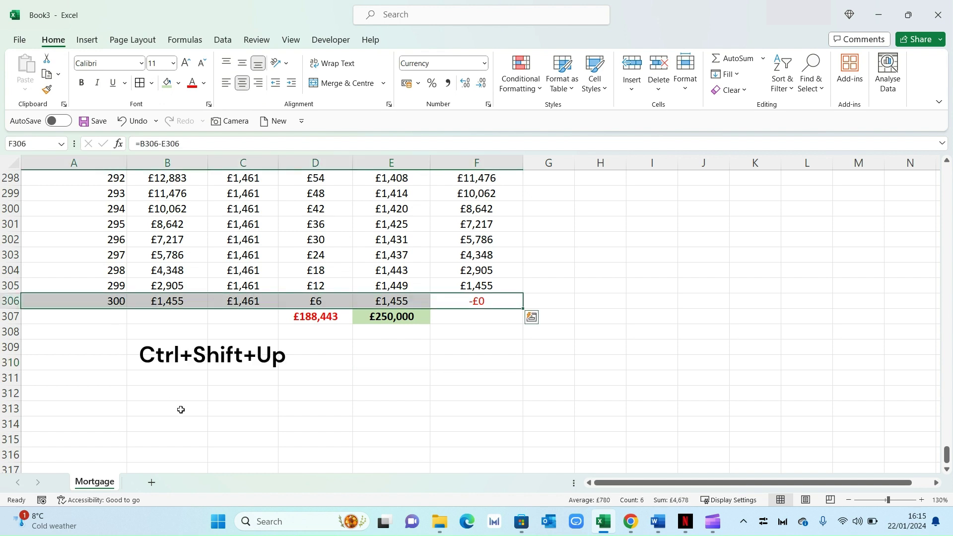
{"action": "key", "text": "ctrl+shift+Up"}
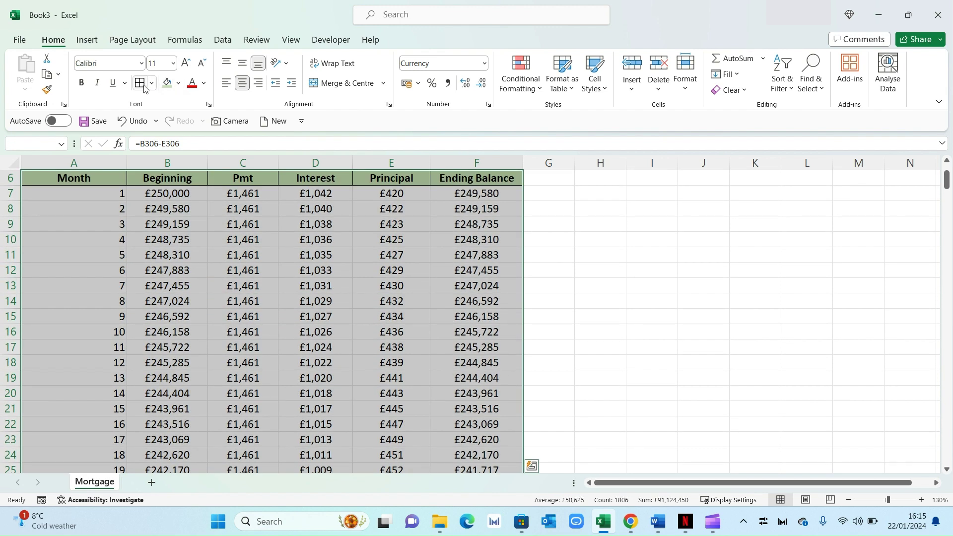
{"action": "key", "text": "ctrl+BackSpace"}
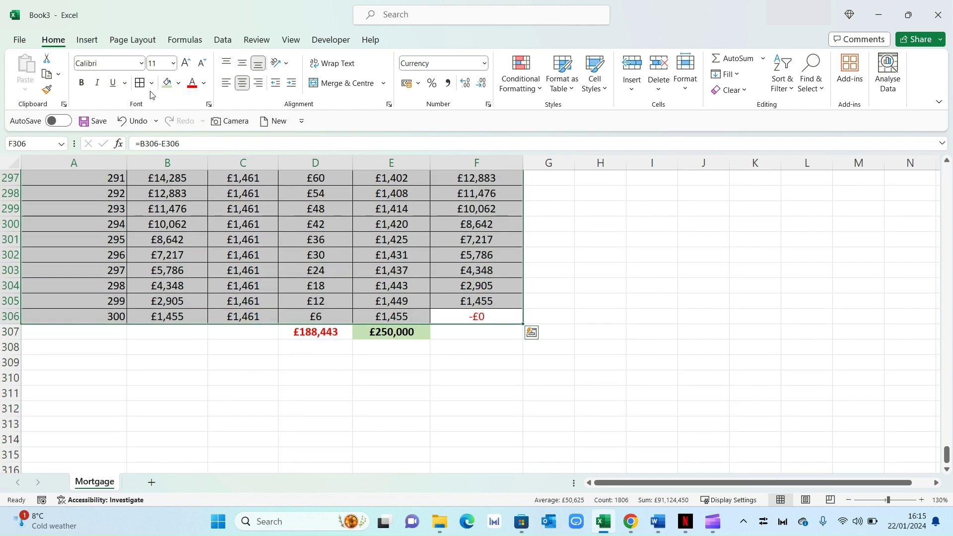
{"action": "left_click", "coordinate": [242, 83]}
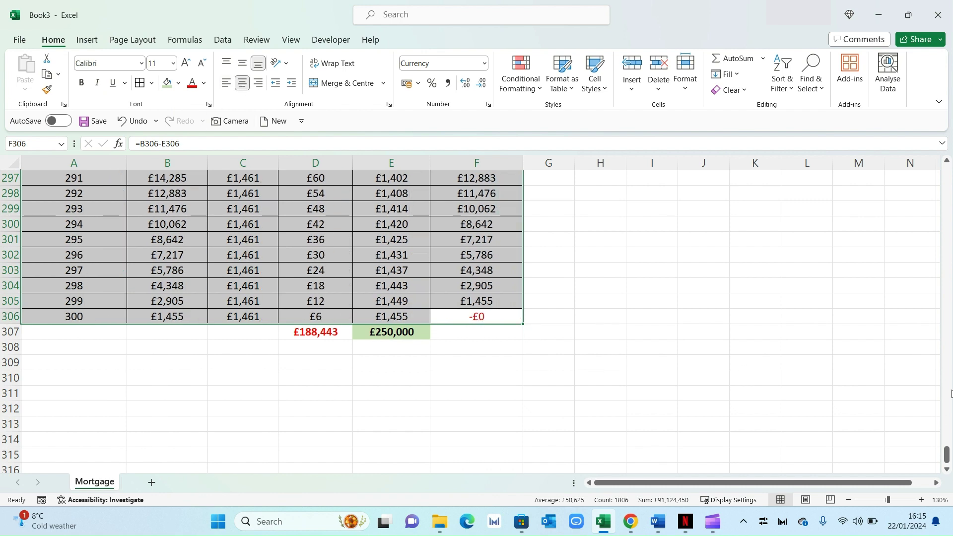
{"action": "left_click_drag", "start_coordinate": [950, 450], "coordinate": [948, 170]}
{"action": "left_click", "coordinate": [643, 318]}
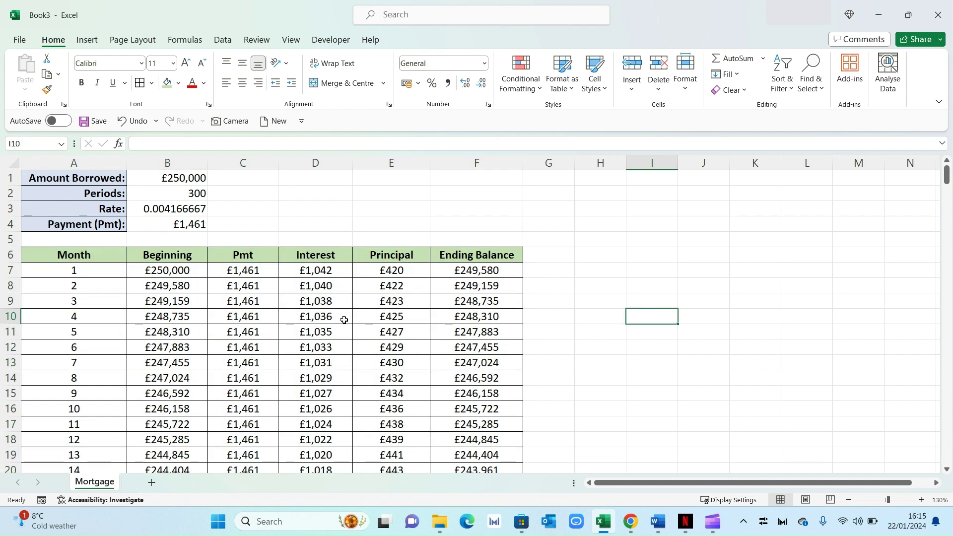